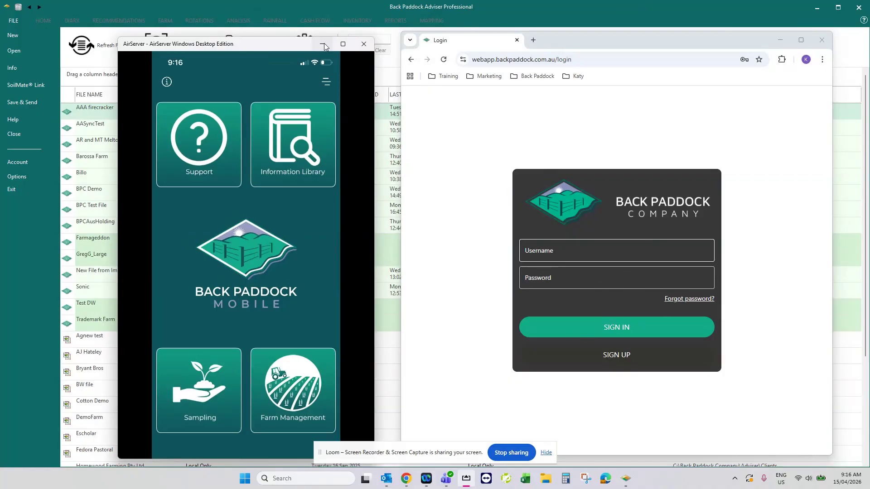
Minimize the browser window and move the phone mirroring window aside to uncover the client file list.
left_click_drag(260, 47, 321, 52)
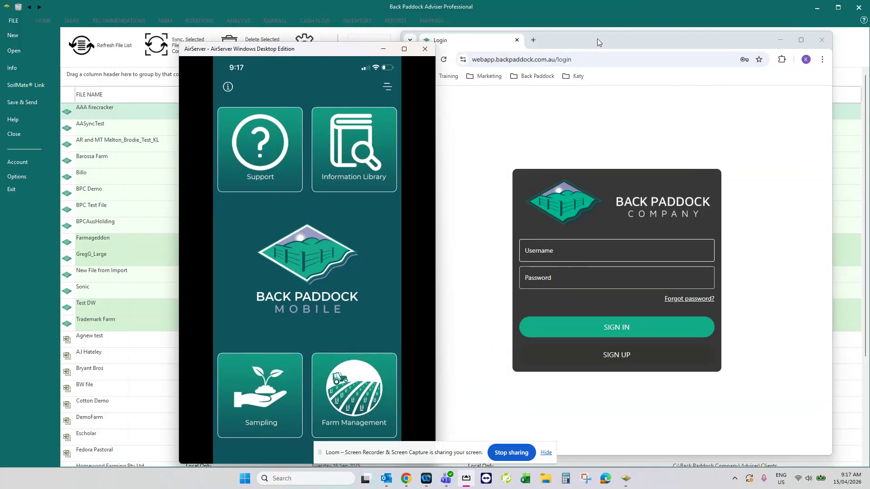
left_click_drag(597, 39, 620, 44)
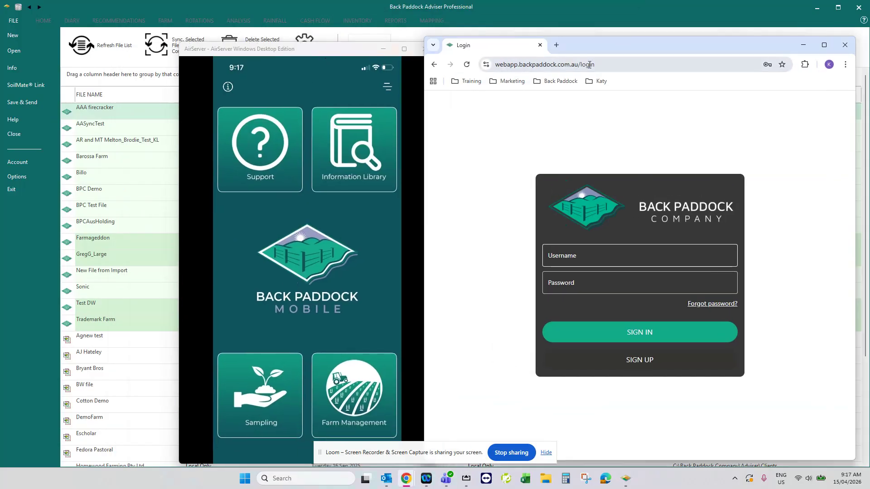
left_click(810, 45)
left_click_drag(303, 48, 683, 31)
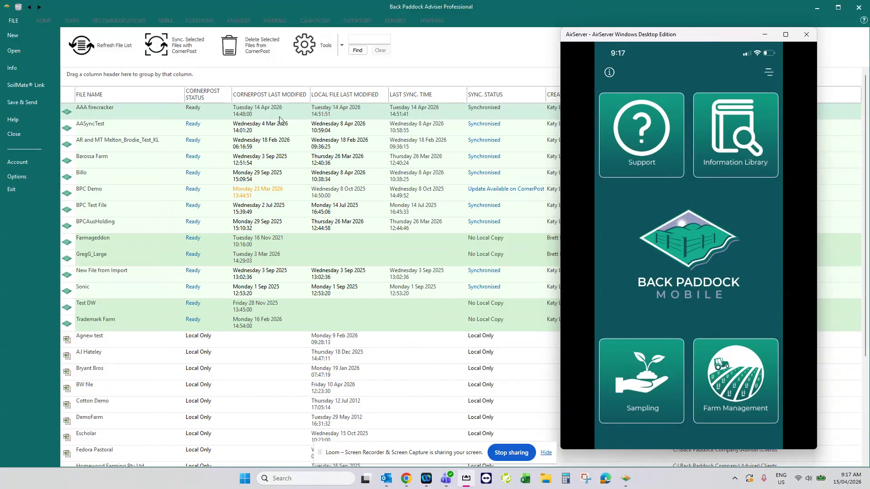
Select the AAA firecracker file in the desktop client file list and bring the AirServer phone mirroring window back up.
left_click(374, 127)
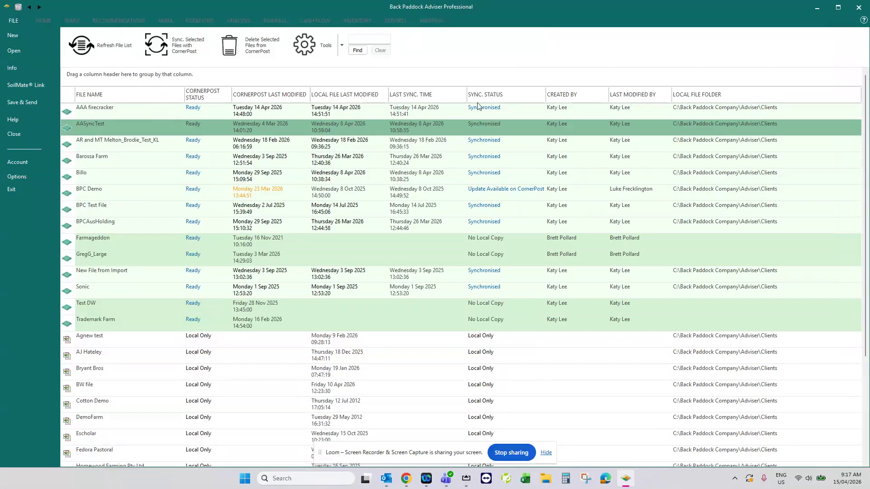
left_click(93, 113)
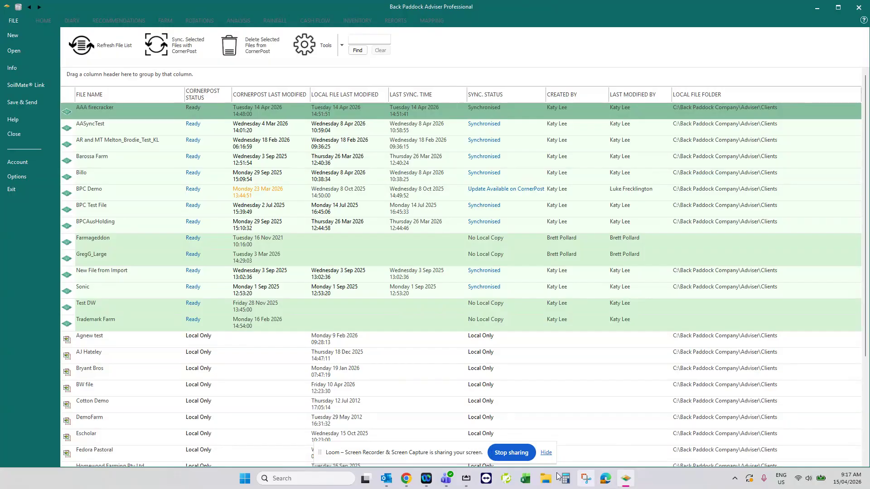
left_click(471, 483)
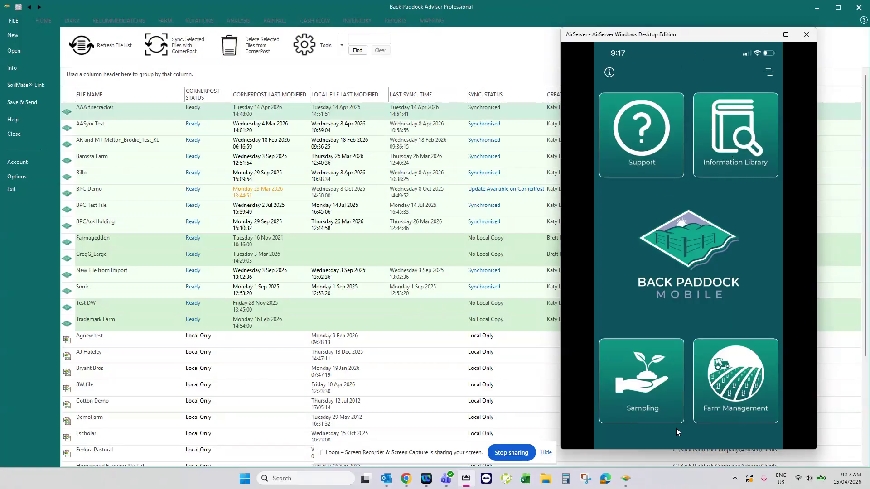
Switch to the Back Paddock web app login page in Chrome and maximize its window.
mouse_move(406, 478)
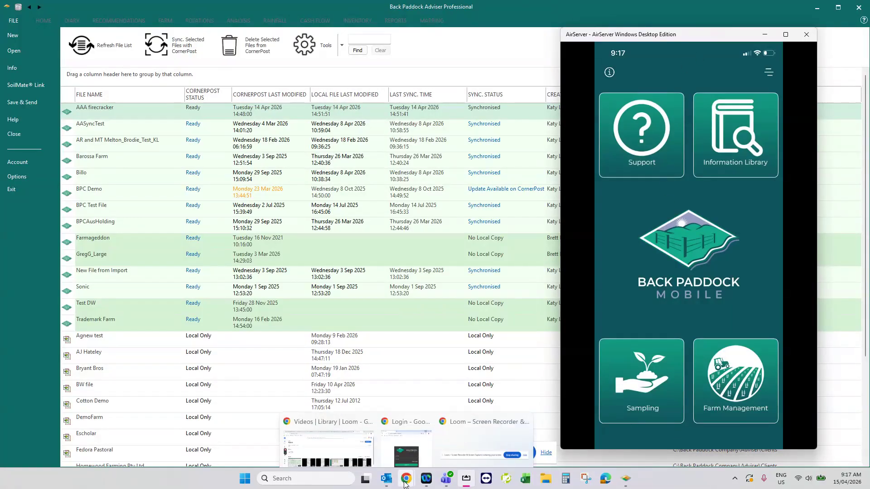
mouse_move(370, 430)
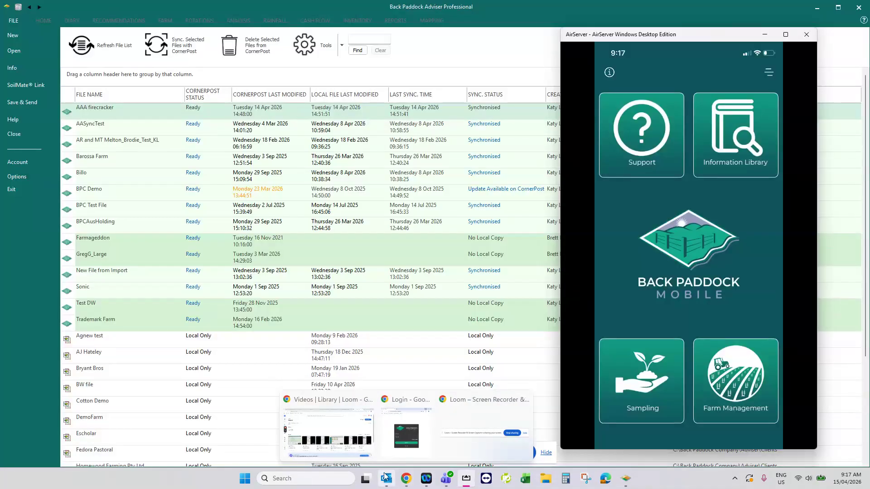
left_click(407, 426)
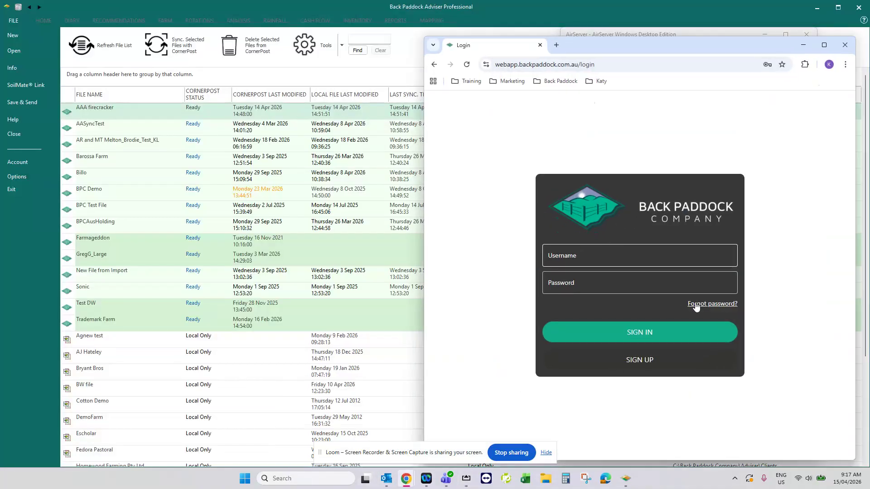
left_click(824, 44)
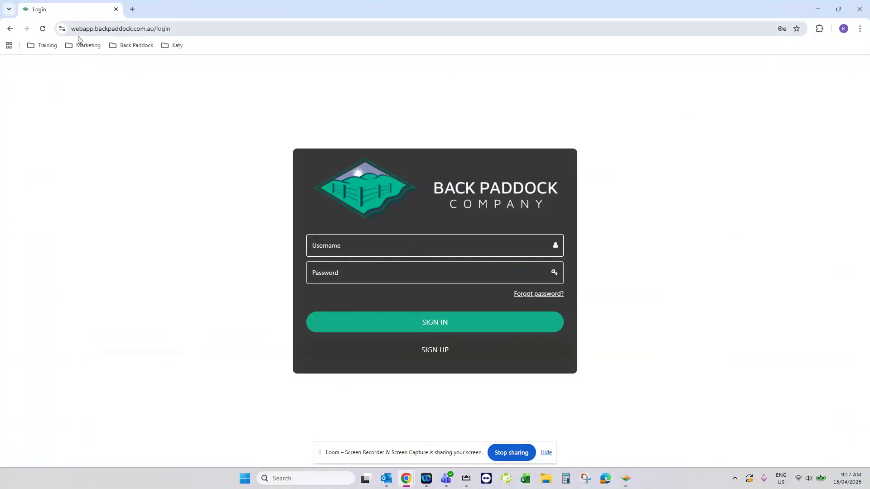
Sign in to the web app with the saved username and account password.
left_click(367, 252)
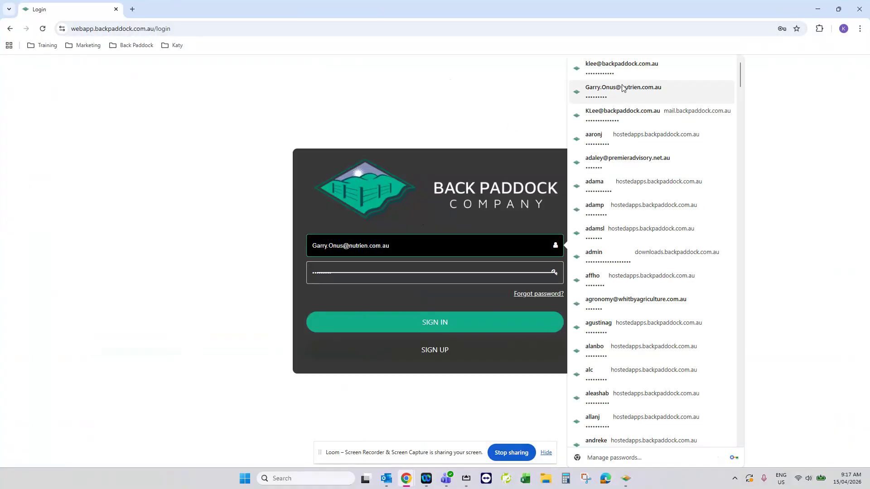
left_click(612, 72)
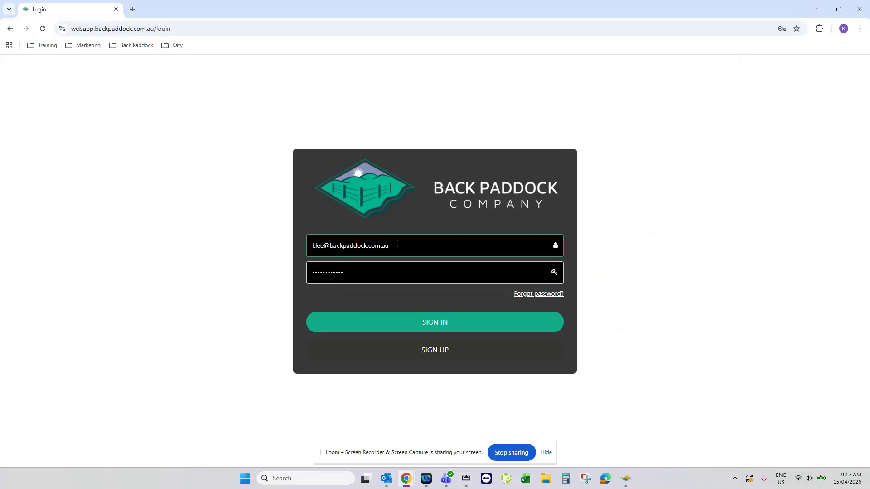
left_click(422, 325)
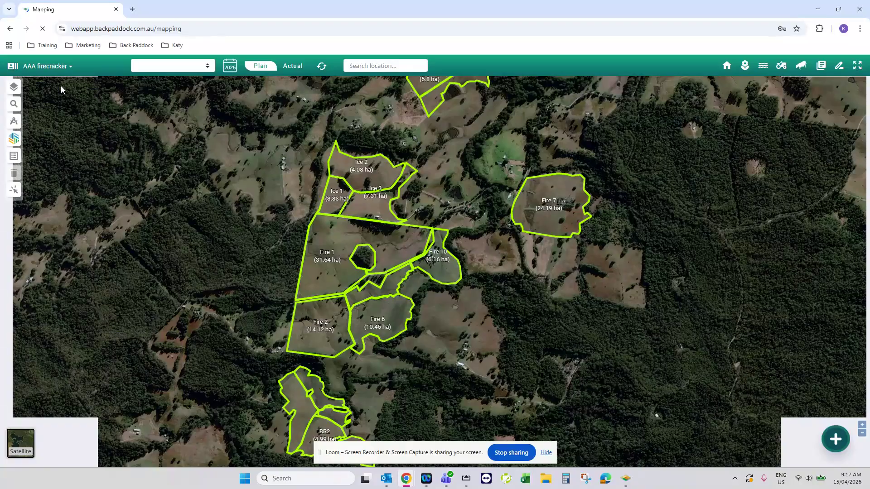
Choose AAA firecracker as the client file shown on the map.
left_click(63, 67)
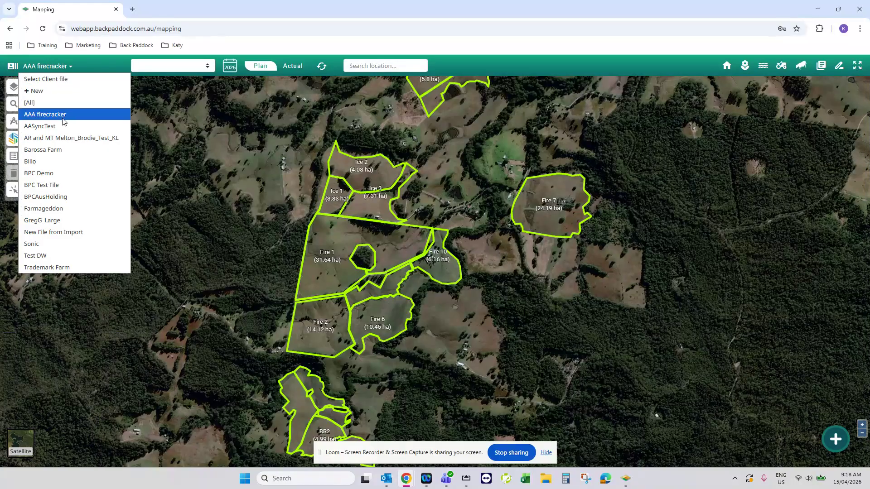
left_click(61, 117)
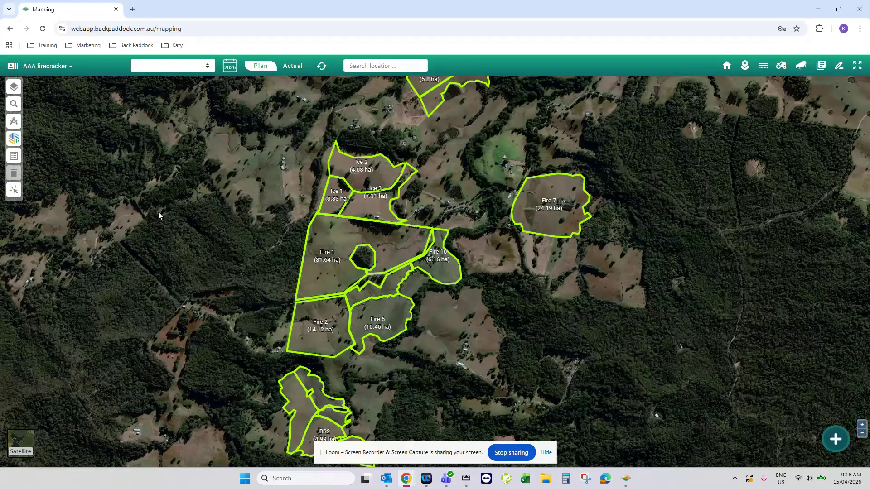
left_click_drag(280, 132, 426, 175)
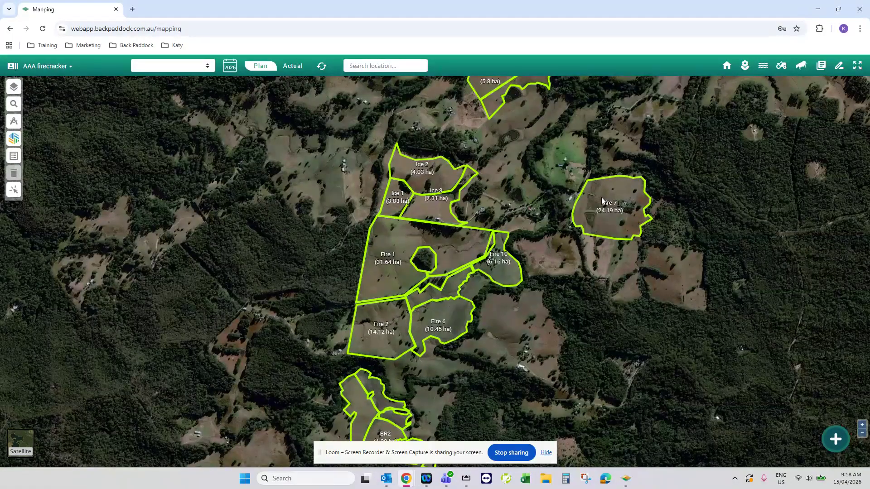
Export the AAA firecracker map boundaries in KML format and close the import/export dialog.
left_click(838, 450)
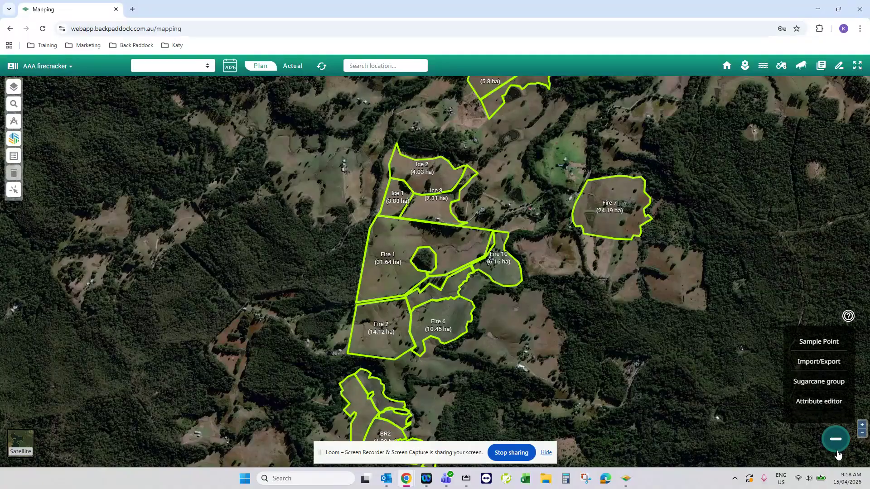
left_click(823, 363)
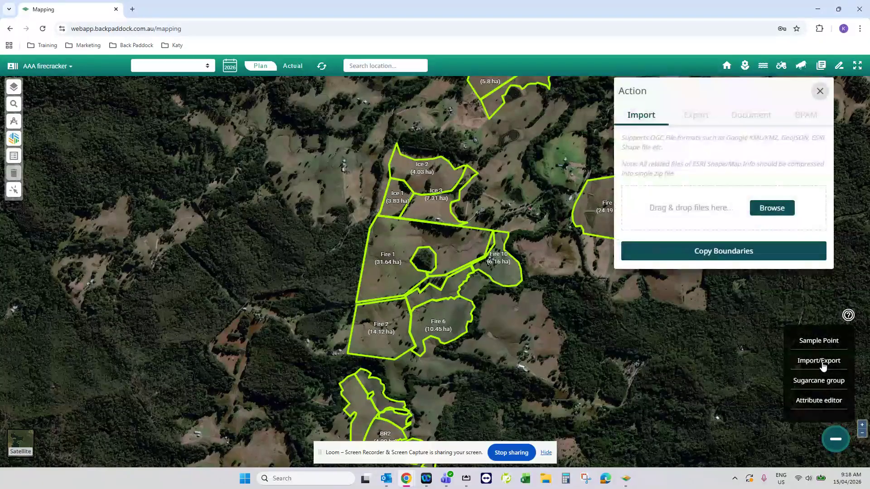
left_click(695, 119)
left_click(696, 167)
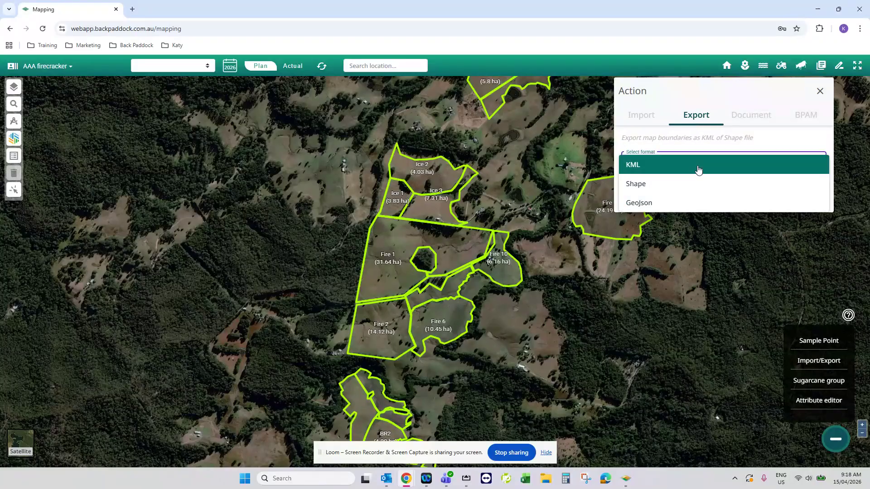
left_click(675, 173)
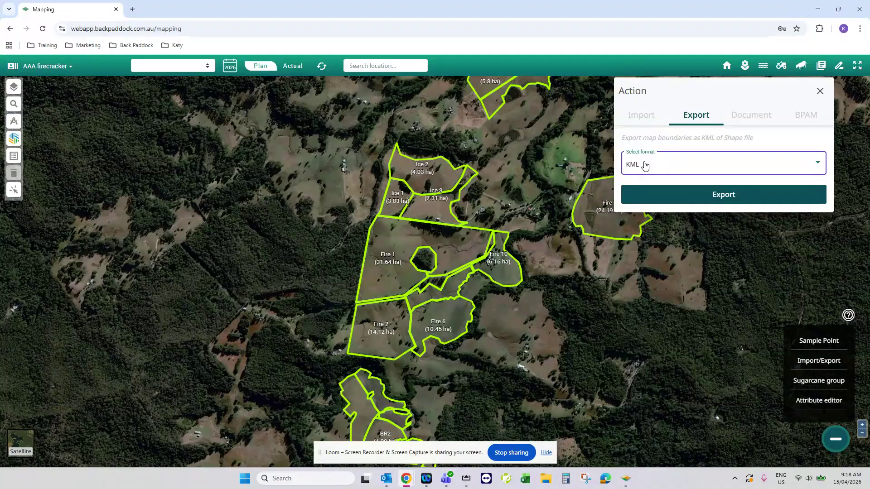
left_click(654, 199)
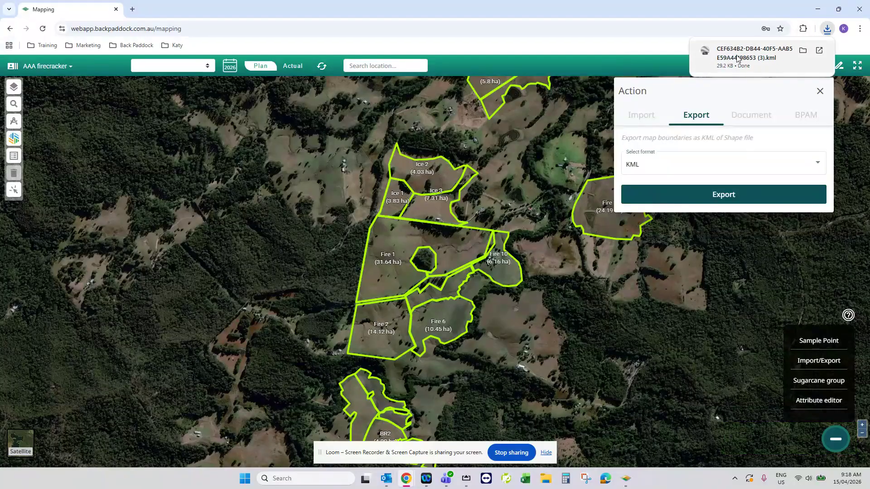
left_click(819, 91)
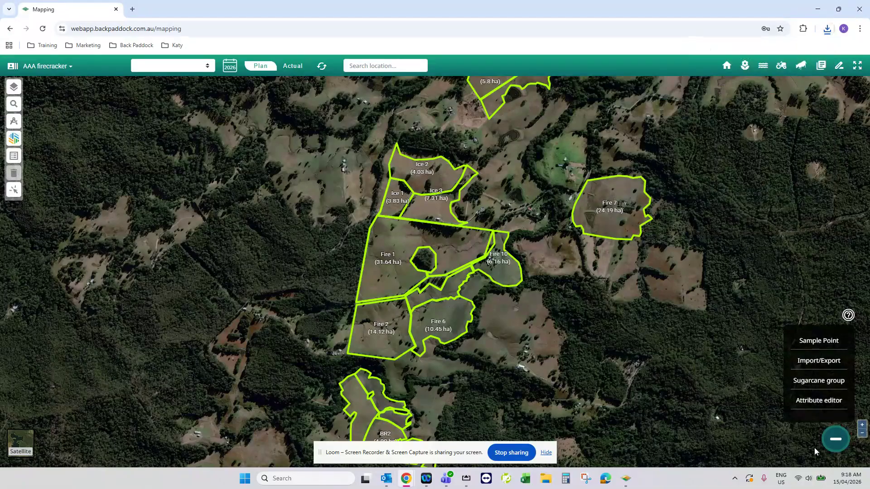
Delete the Fire 7 paddock from the map and confirm the deletion.
mouse_move(592, 322)
left_mouse_down()
mouse_move(662, 220)
mouse_move(637, 238)
mouse_move(602, 309)
left_mouse_up()
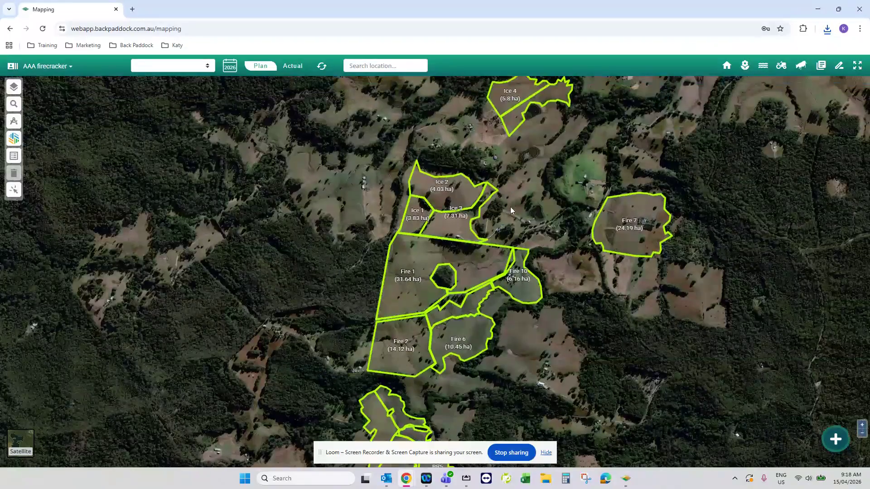
left_click_drag(510, 207, 504, 254)
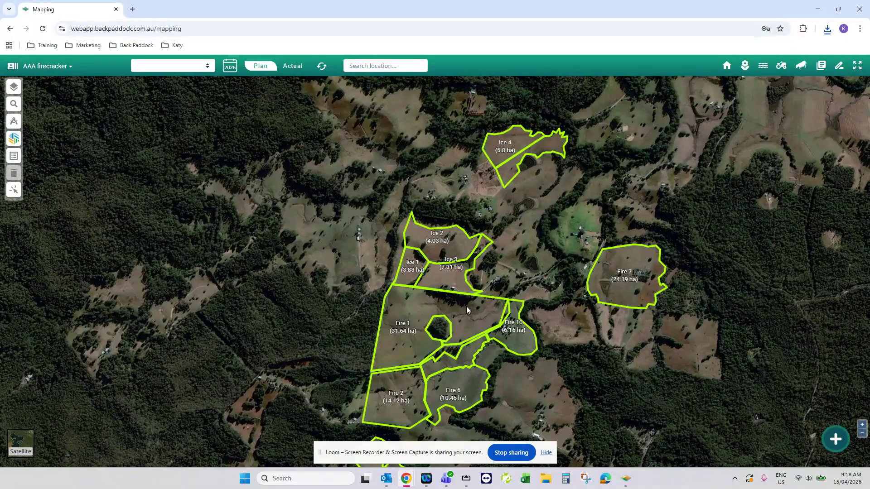
left_click_drag(510, 267, 472, 260)
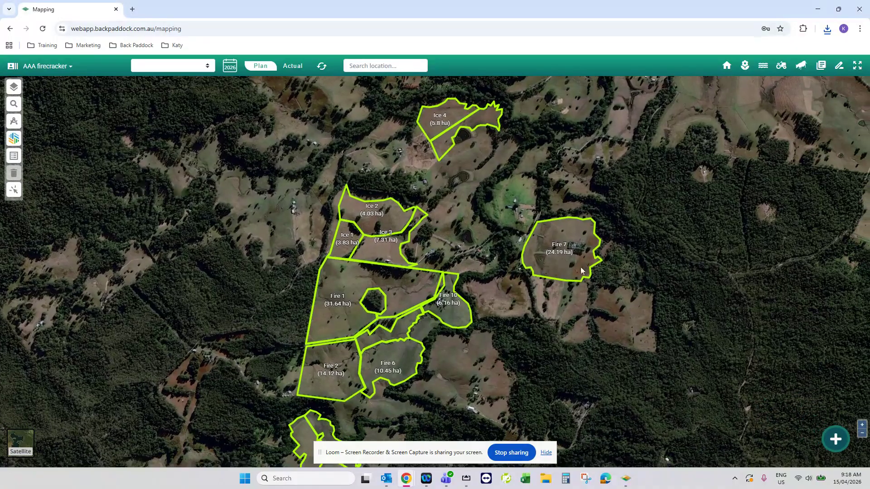
left_click(561, 251)
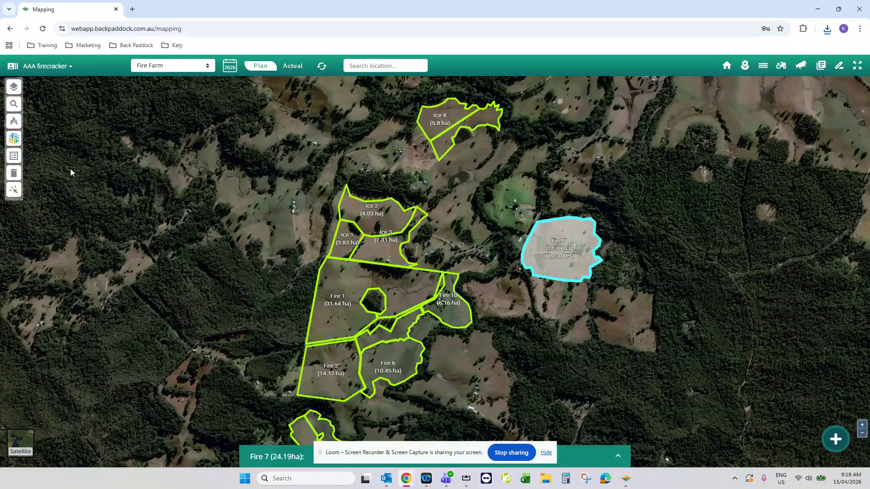
left_click(14, 173)
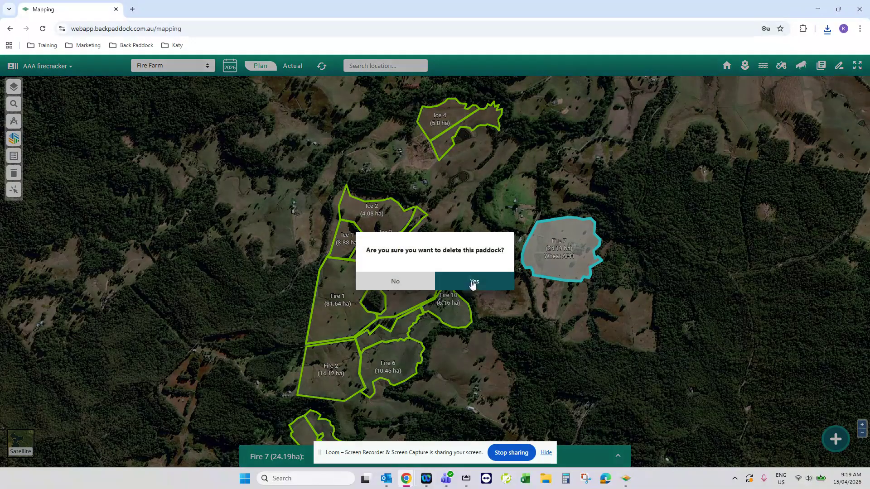
left_click(490, 288)
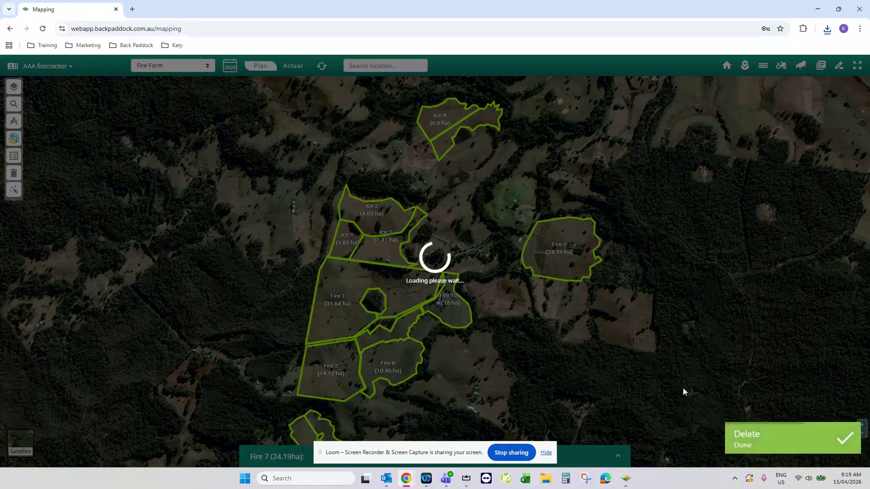
Draw a new paddock boundary around the cleared field at the eastern forest edge, tracing around the tree lines that cut into it.
scroll(507, 253, "up", 3)
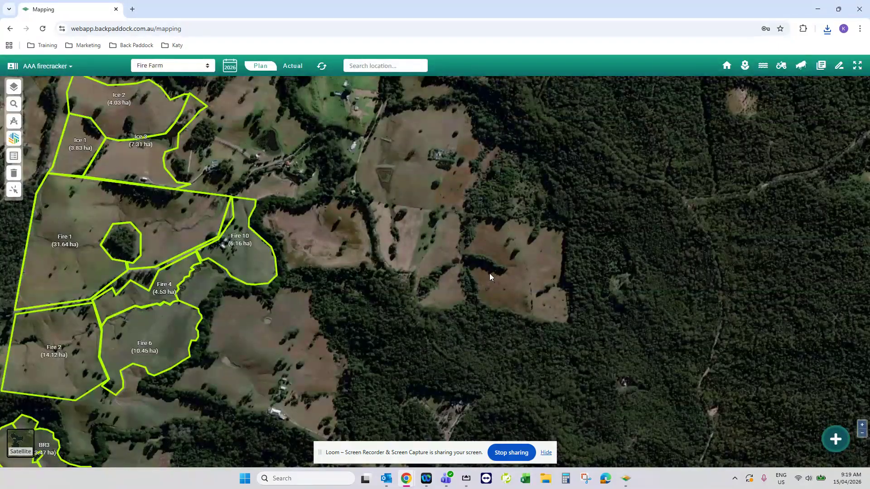
scroll(489, 273, "up", 2)
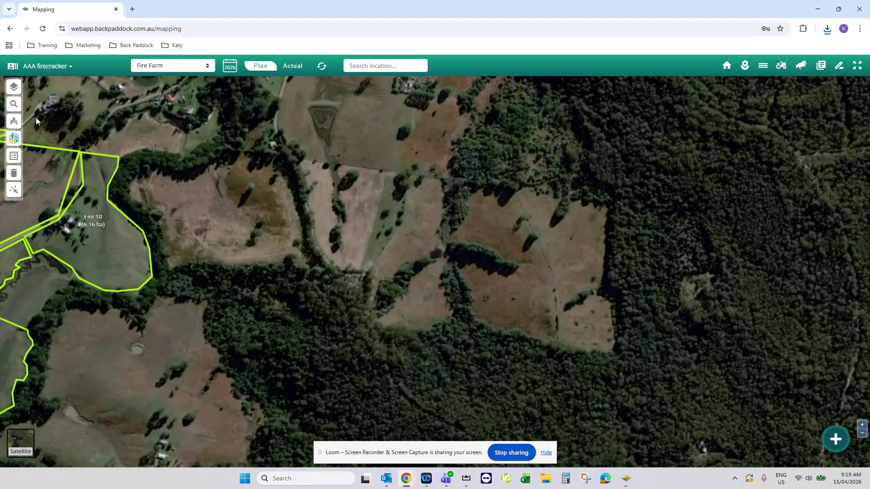
left_click(14, 121)
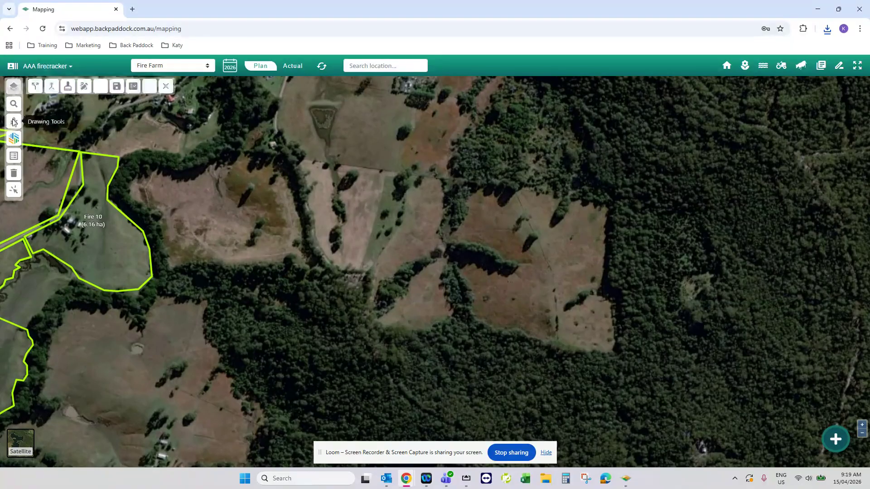
left_click(88, 88)
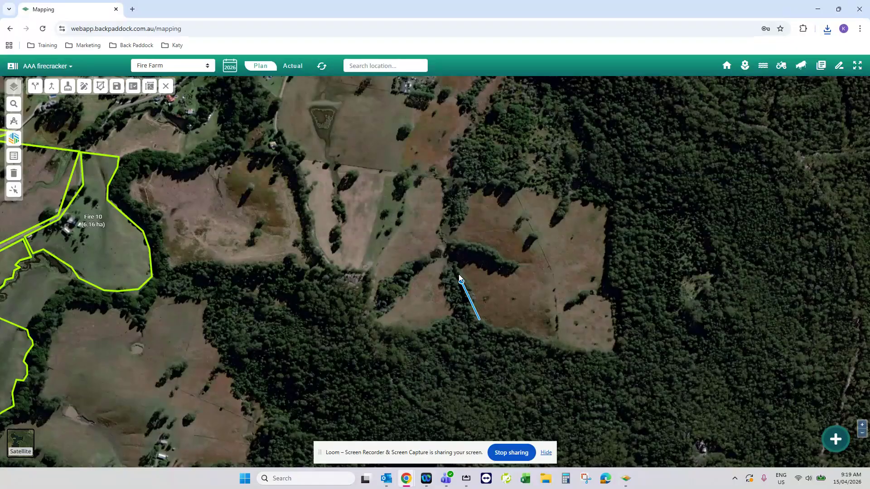
left_click(454, 257)
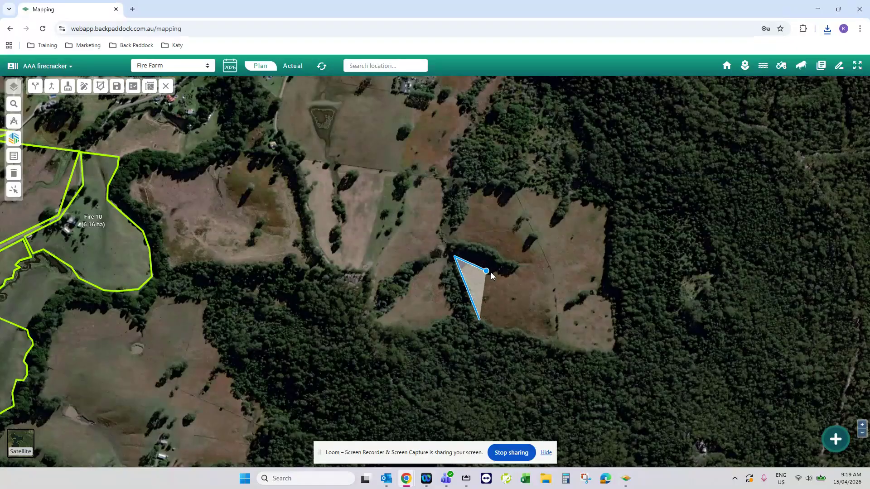
left_click(521, 264)
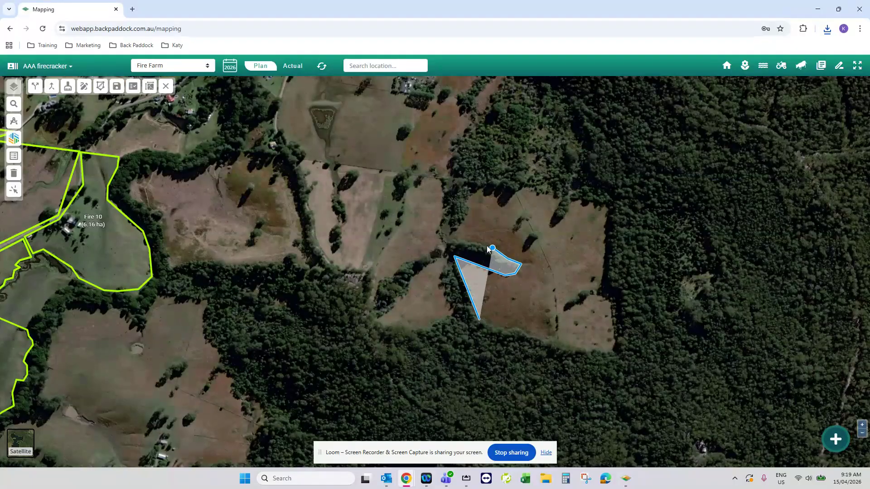
left_click(492, 248)
left_click(447, 239)
left_click(471, 214)
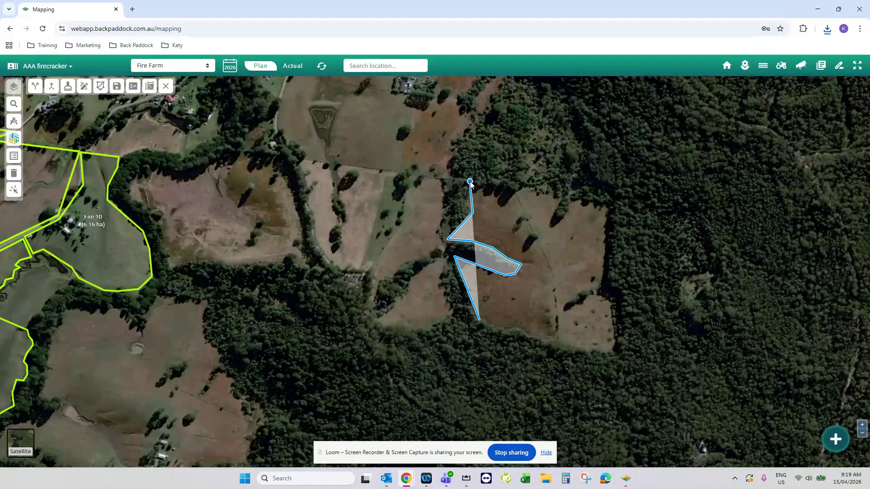
left_click(470, 182)
left_click(562, 198)
left_click(547, 224)
left_click(556, 227)
left_click(573, 202)
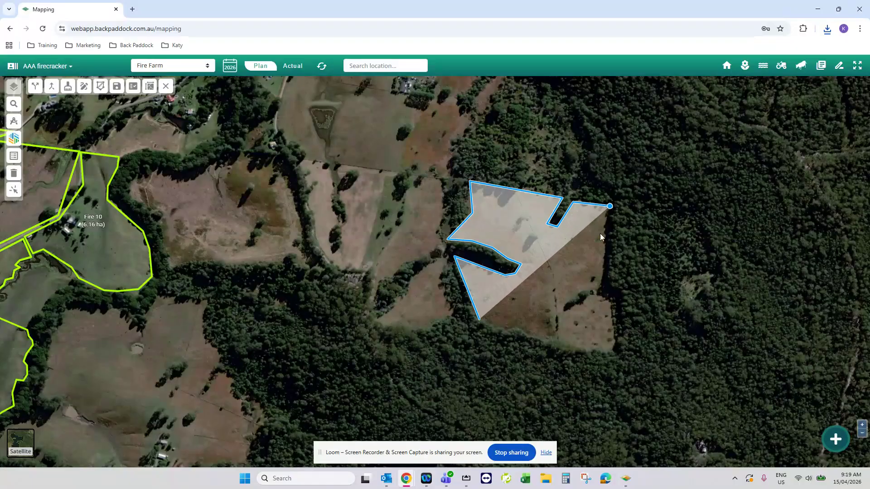
left_click(609, 206)
left_click(605, 279)
left_click(595, 289)
left_click(563, 308)
left_click(588, 305)
left_click(598, 293)
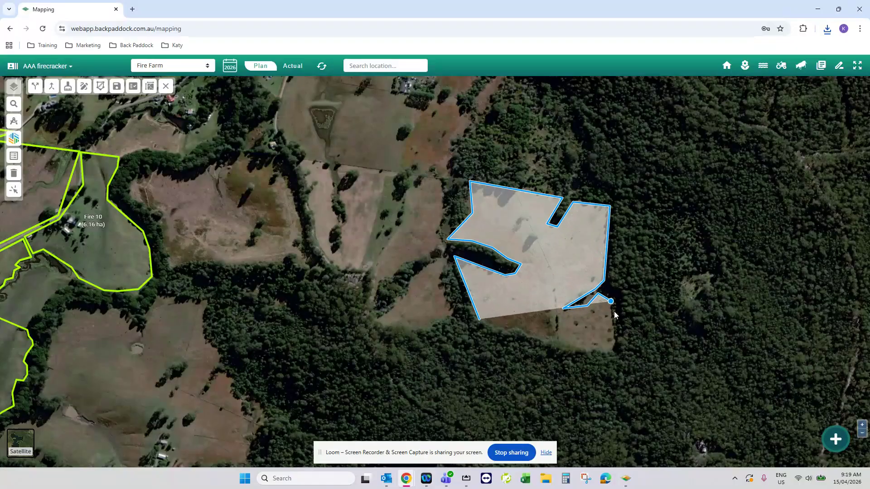
left_click(611, 300)
left_click(615, 351)
left_click(592, 353)
left_click(577, 352)
left_click(542, 339)
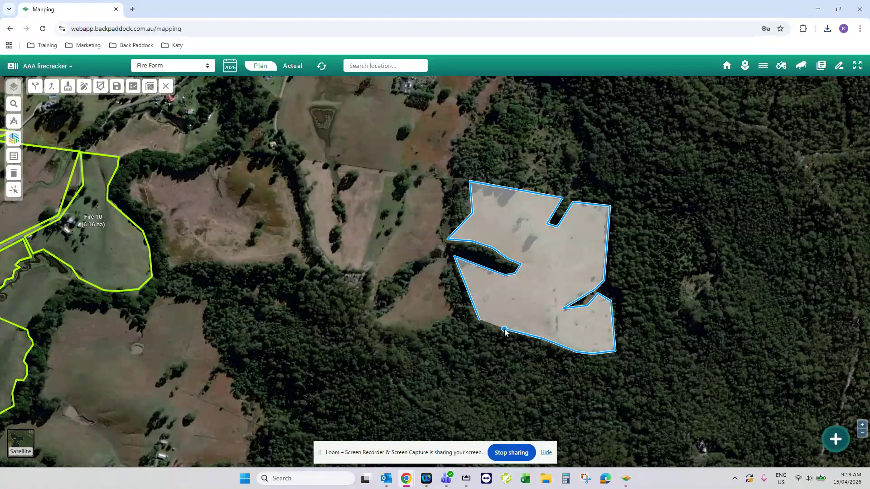
left_click(479, 320)
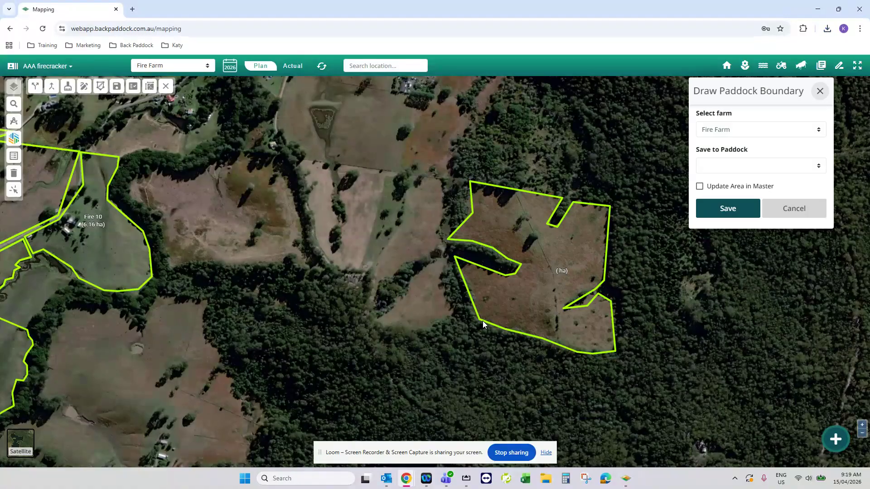
Save the drawn boundary to the Fire 7 paddock of Fire Farm.
left_click(749, 167)
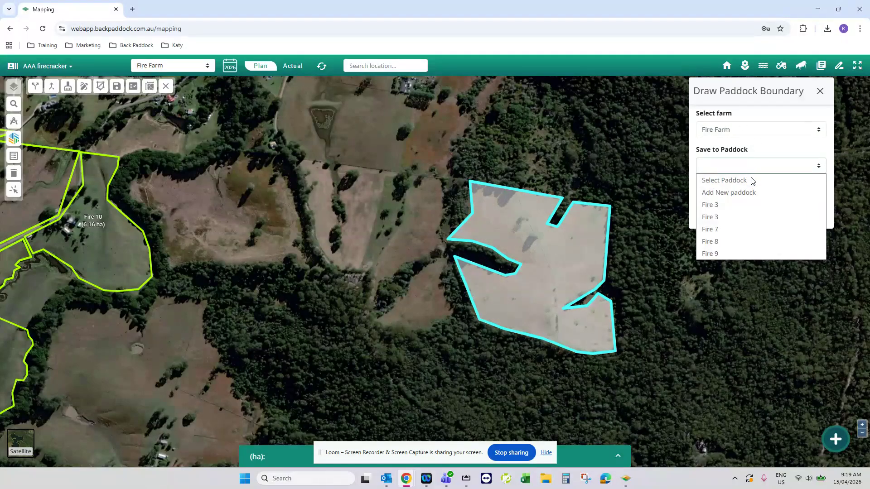
left_click(750, 233)
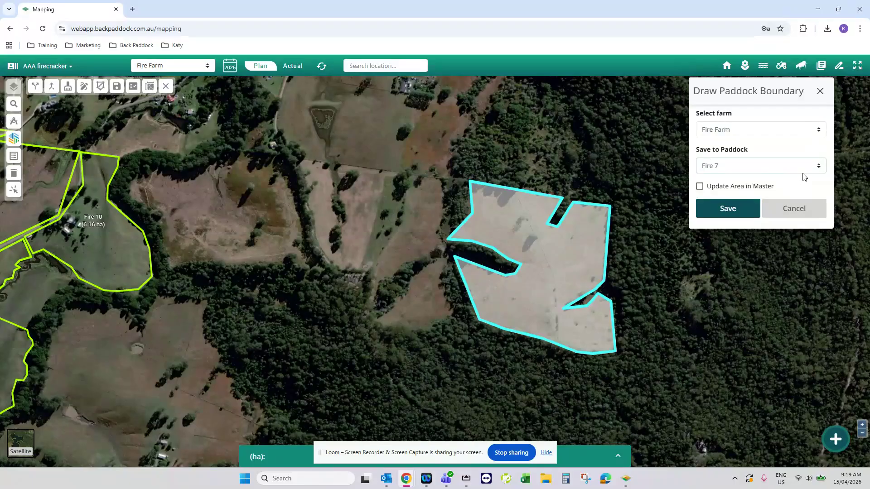
left_click(740, 209)
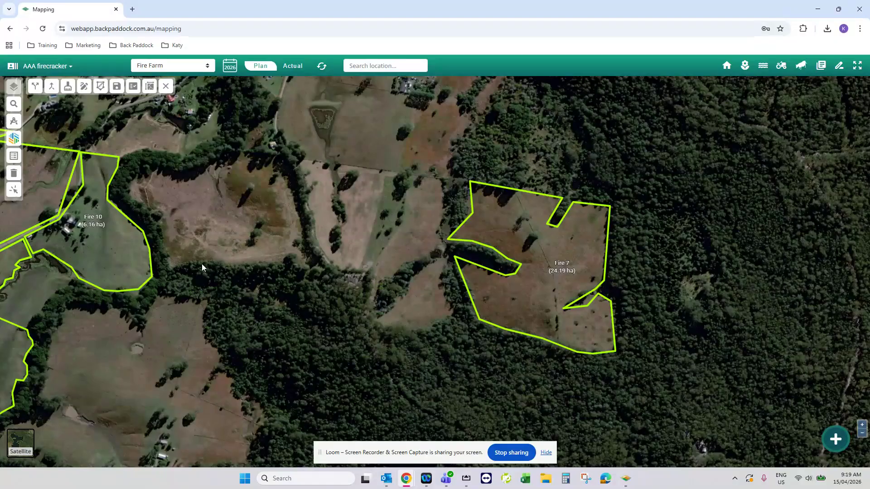
Look over the paddock boundaries across the farm, from the Ice paddocks down to the Bramble and BR paddocks.
left_click_drag(207, 246, 427, 257)
scroll(428, 256, "down", 3)
left_click_drag(377, 197, 467, 217)
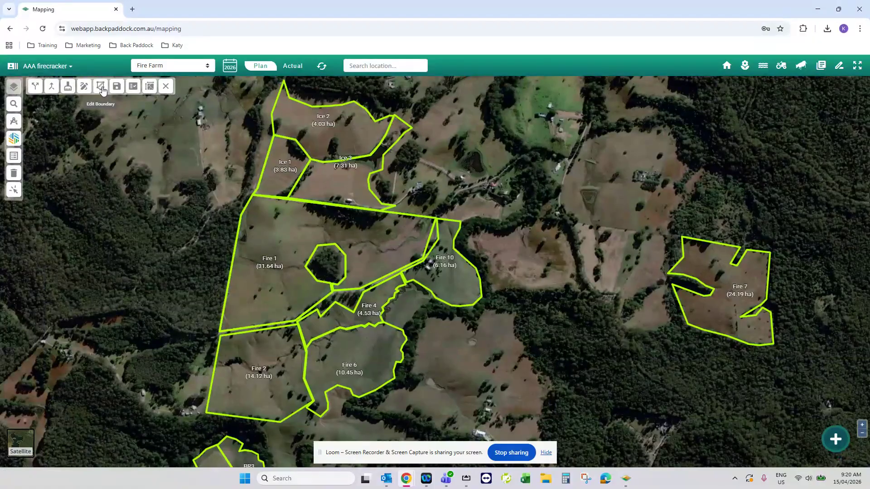
left_click_drag(511, 387, 599, 302)
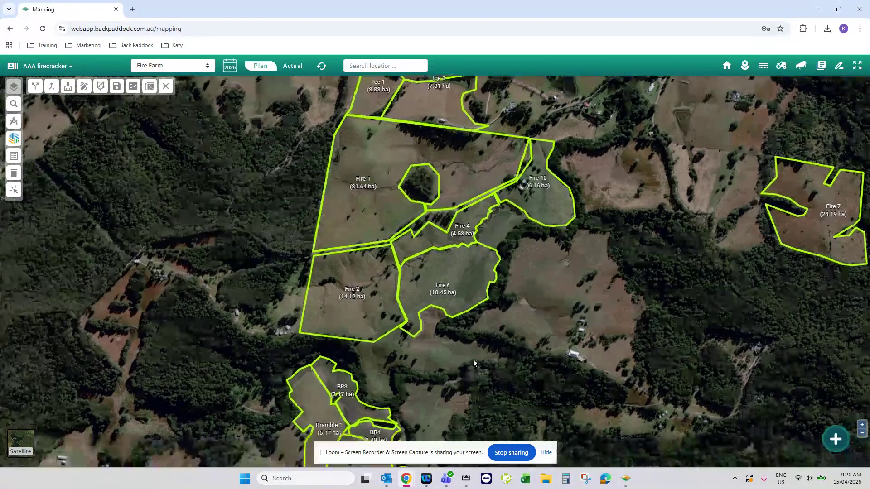
left_click_drag(473, 362, 510, 275)
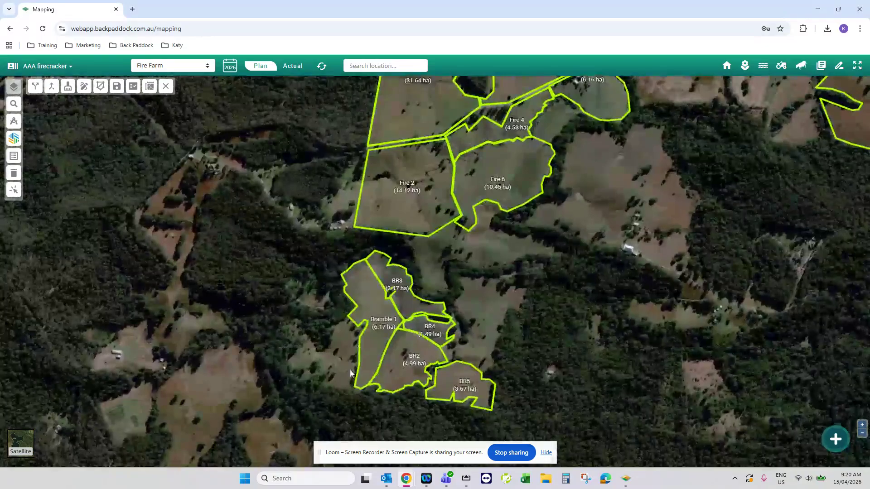
left_click_drag(590, 218, 517, 395)
scroll(491, 338, "down", 1)
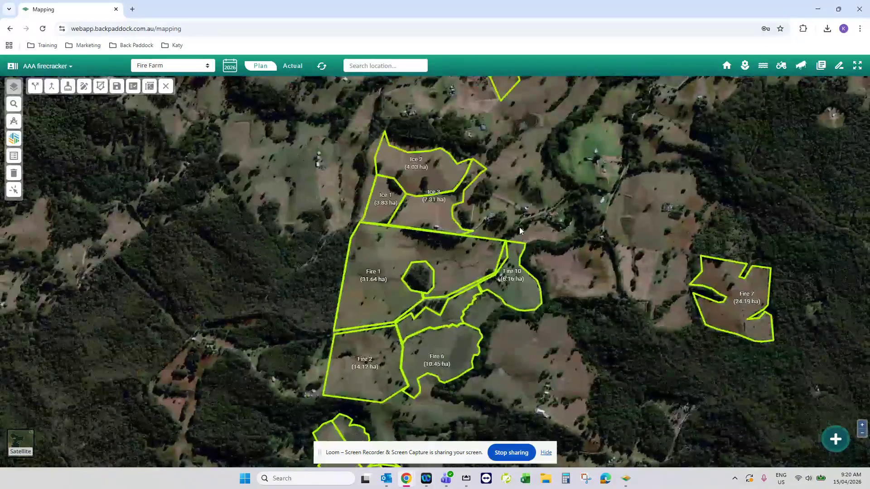
left_click_drag(529, 190, 534, 227)
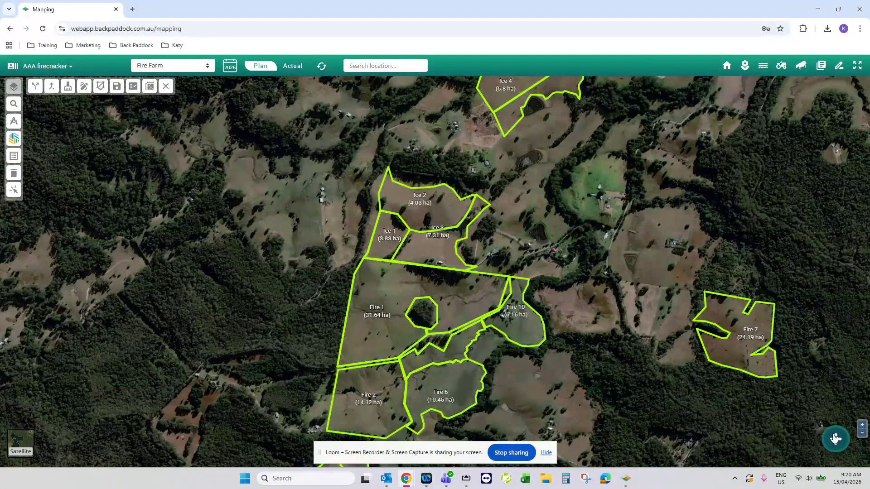
Load the boundary file from the Downloads folder for import and close the import/export dialog behind the paddock linking.
left_click(833, 437)
left_click(809, 362)
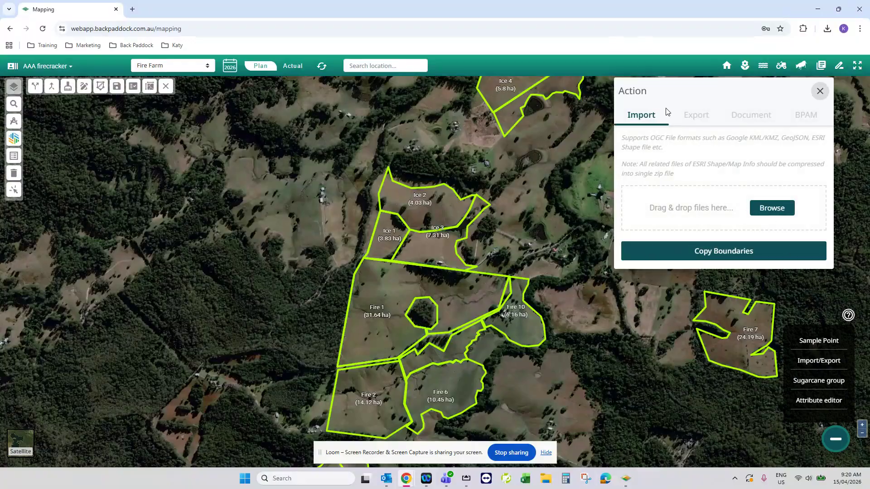
left_click(772, 212)
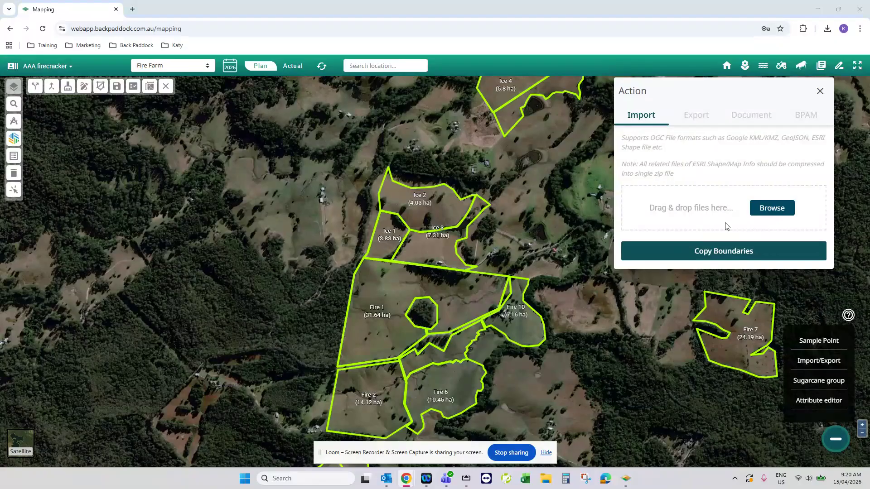
left_click(756, 211)
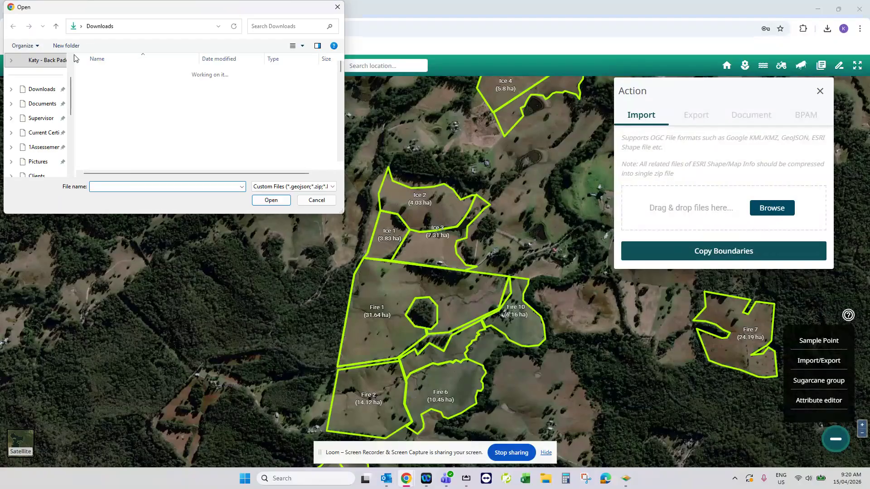
left_click(268, 202)
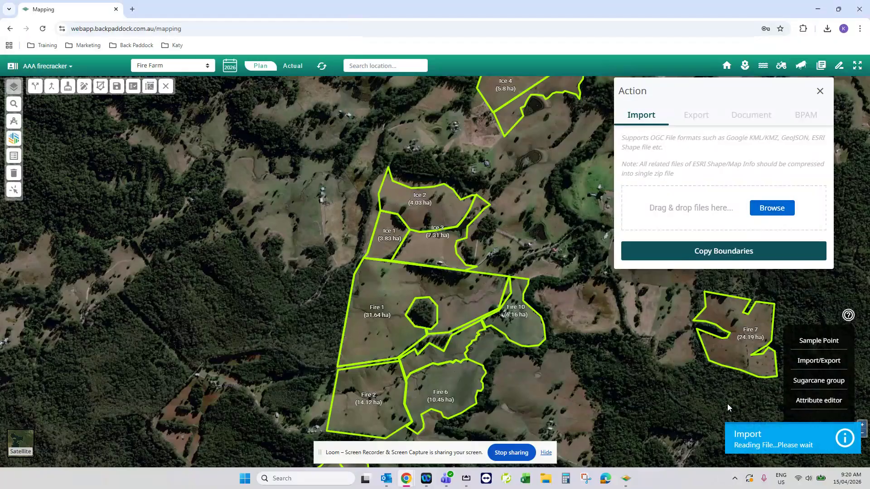
left_click(819, 91)
Move the Link Paddocks dialog off the mapped paddocks and set its paddock field to PaddockName.
left_click_drag(392, 195, 704, 96)
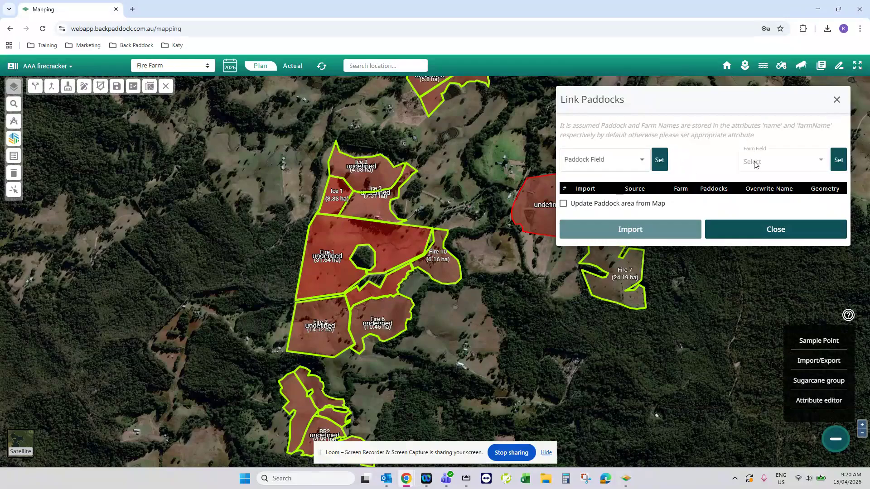
left_click(640, 161)
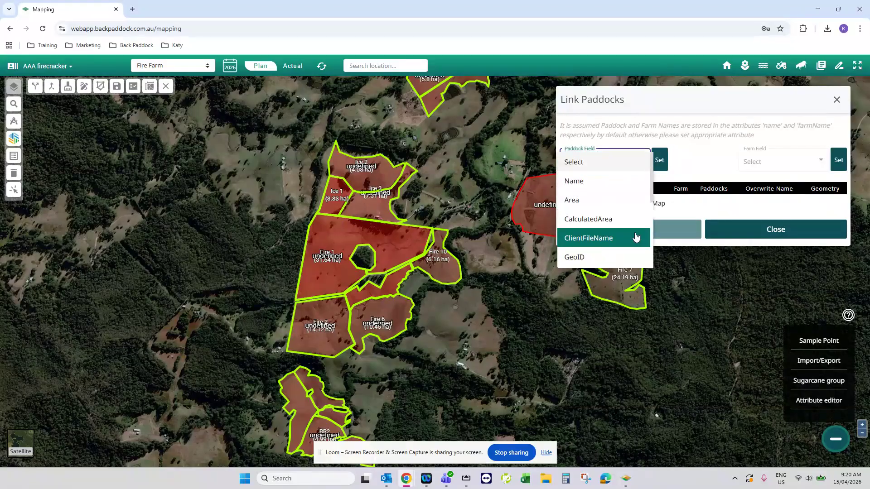
scroll(632, 236, "down", 3)
left_click(606, 162)
left_click(658, 159)
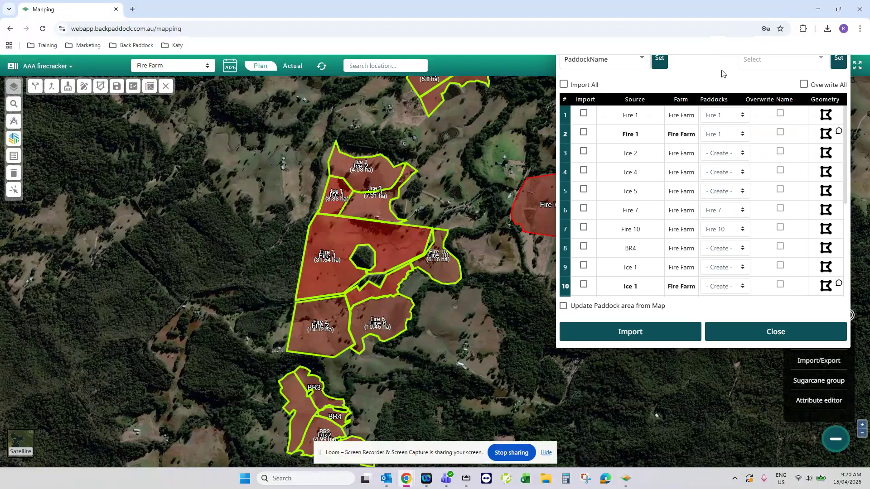
Mark only the Fire 7 source boundary for import and link it to the Fire 3 paddock.
left_click_drag(696, 63, 502, 150)
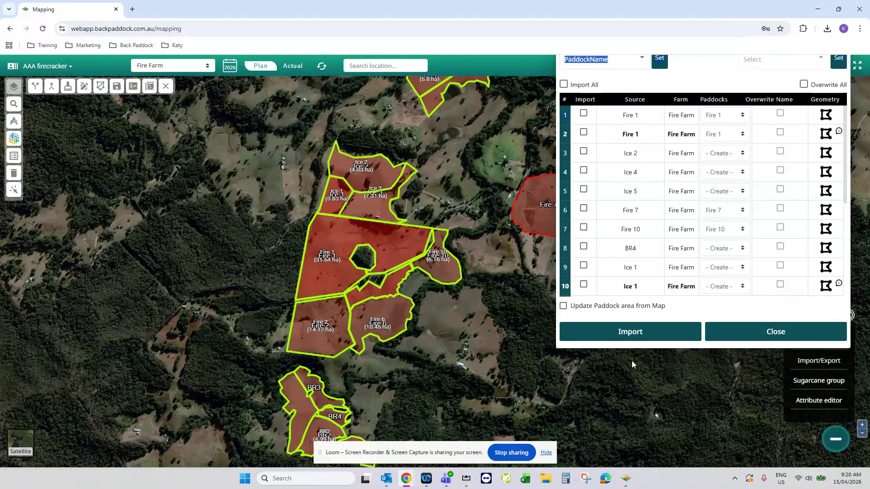
scroll(632, 364, "down", 1)
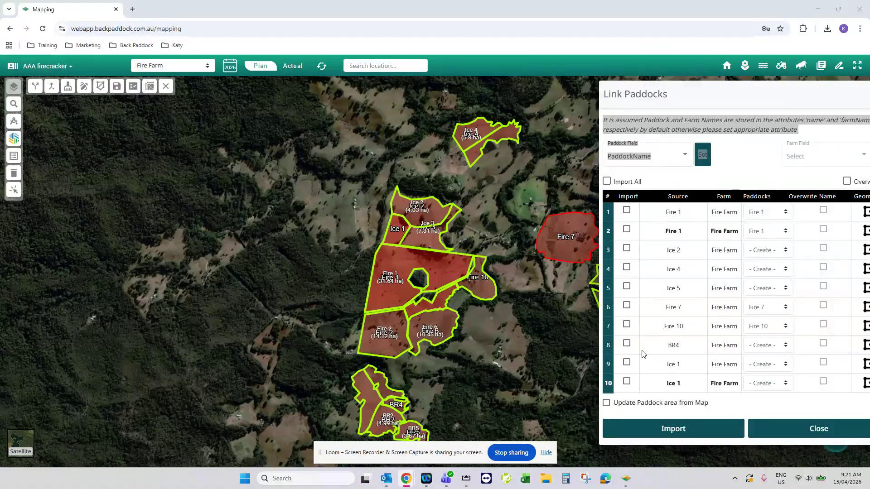
left_click(626, 306)
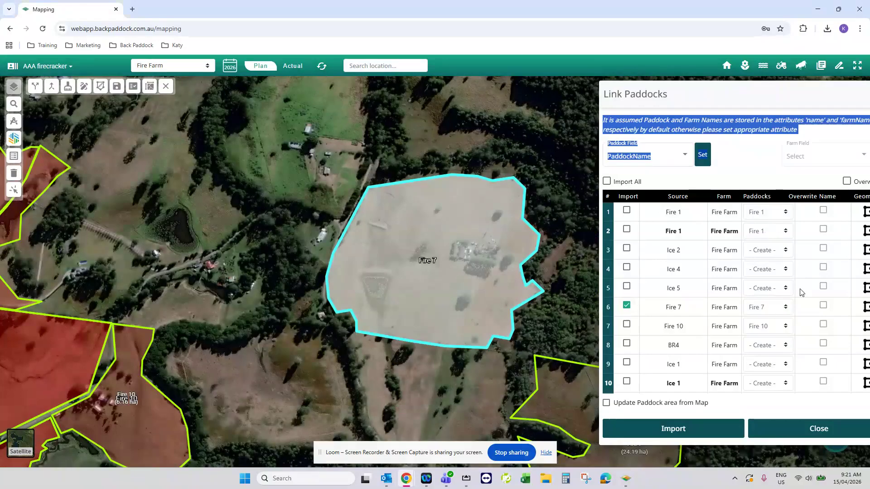
left_click(765, 308)
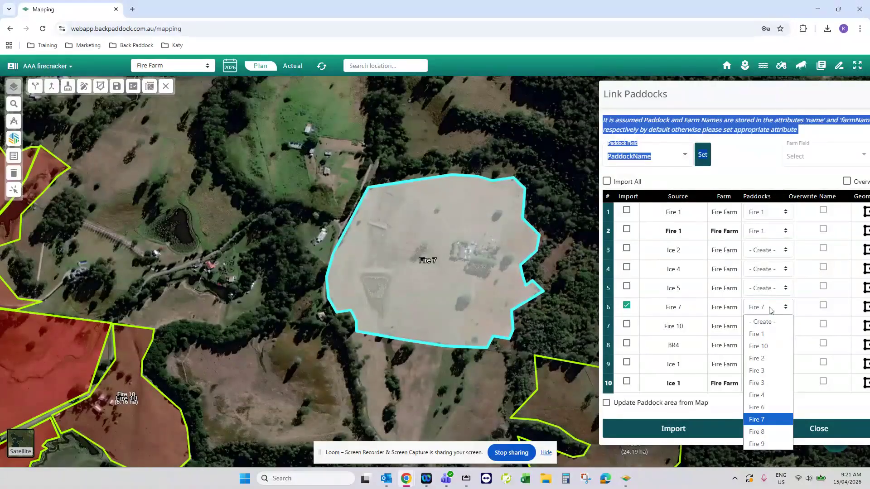
left_click(776, 378)
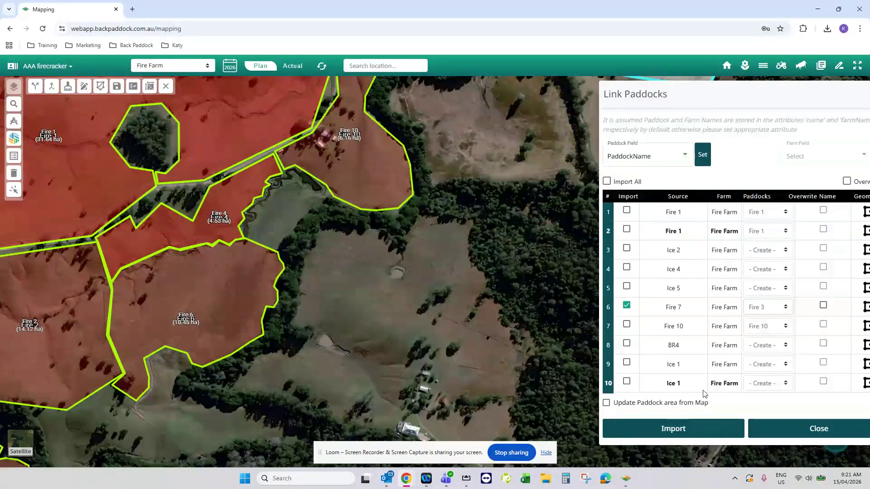
Enable updating the paddock area from the map, import the marked boundary and close the paddock linking dialog.
left_click_drag(525, 203, 359, 349)
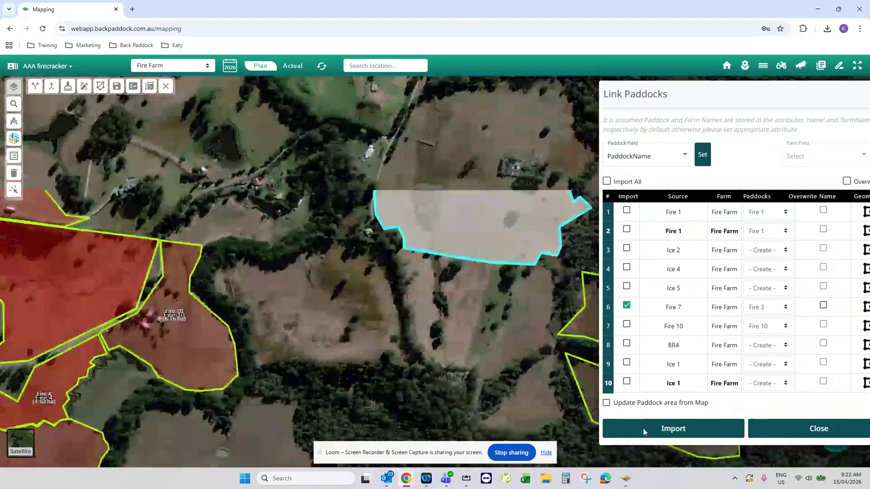
left_click(627, 405)
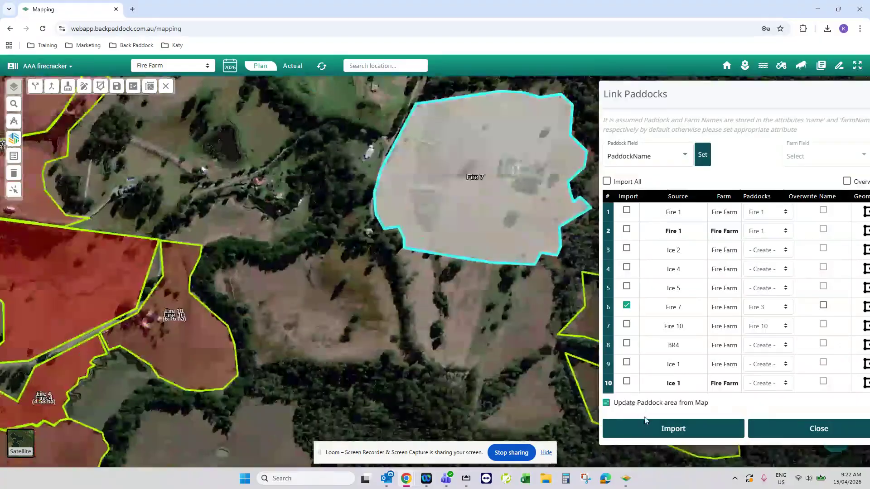
left_click(673, 431)
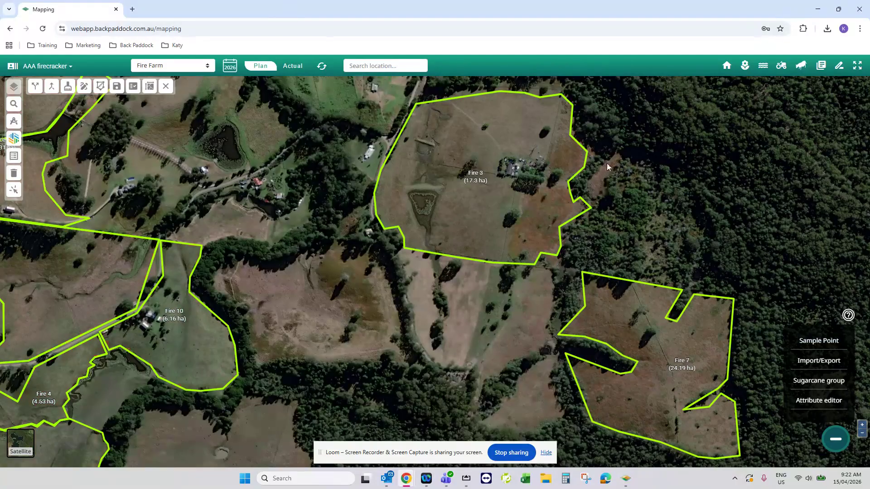
left_click_drag(624, 146, 658, 170)
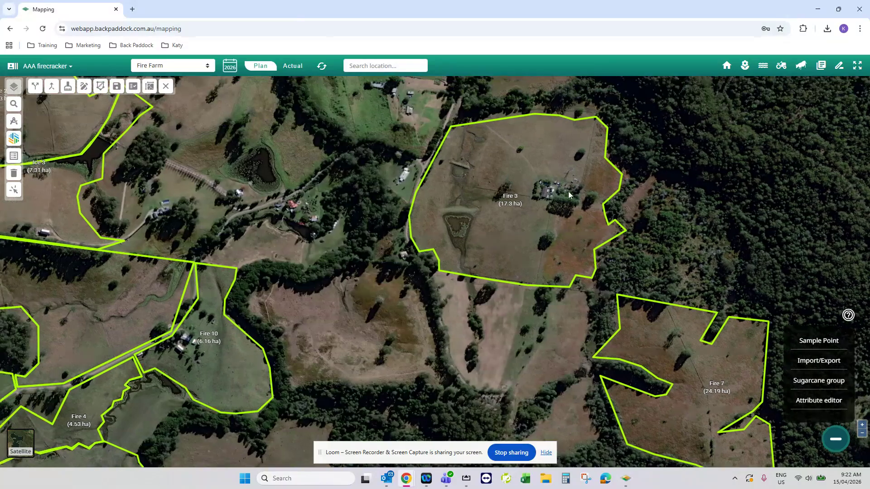
scroll(158, 202, "down", 2)
left_click_drag(290, 309, 431, 246)
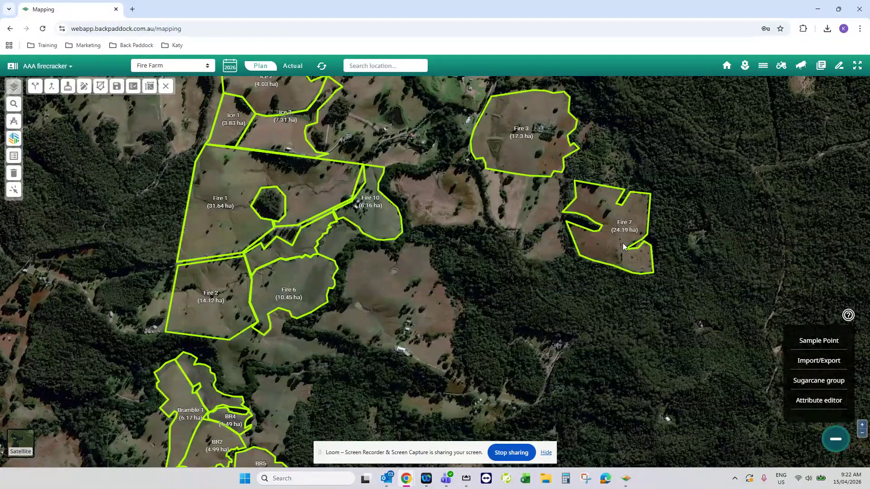
left_click_drag(493, 214, 504, 297)
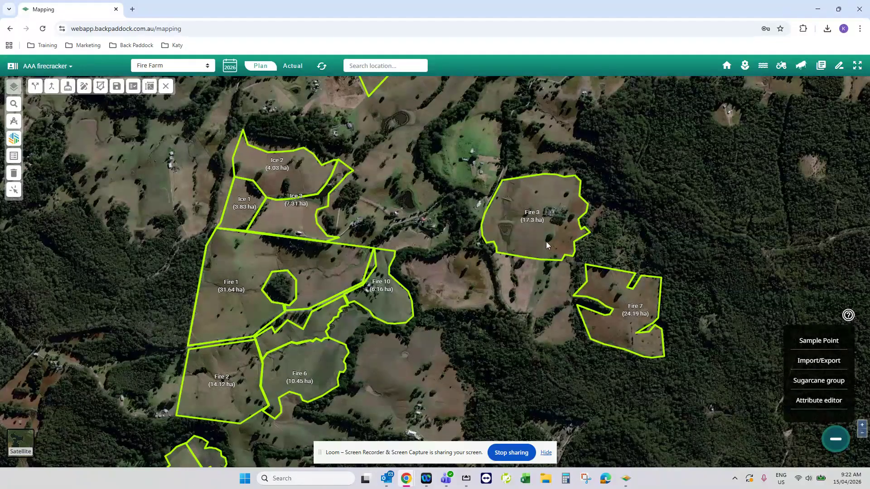
left_click_drag(501, 377, 528, 271)
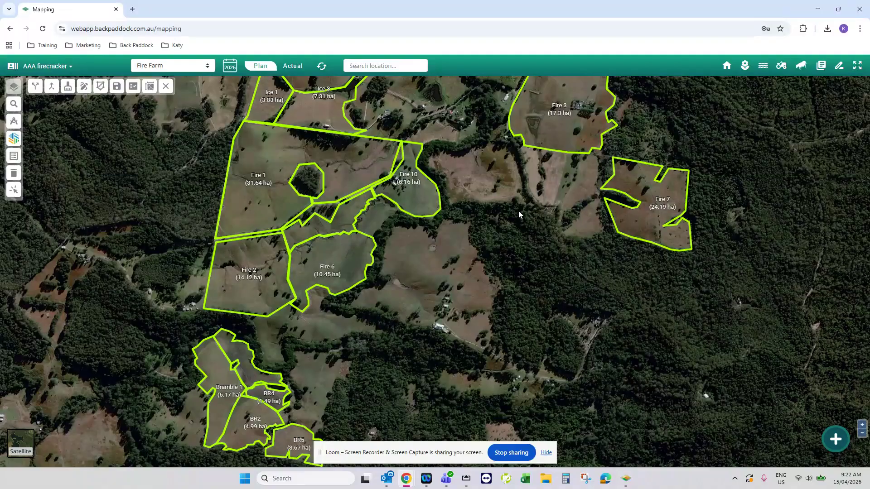
left_click_drag(528, 208, 512, 262)
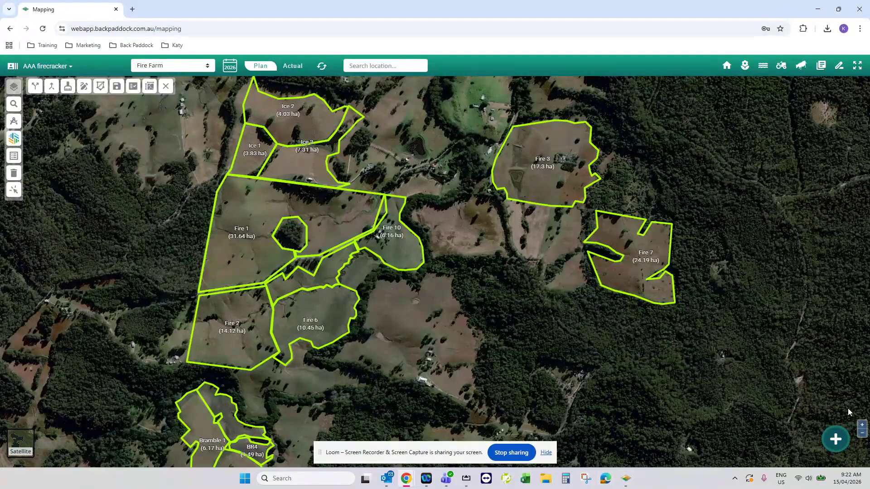
Export the farm maps to BPAM through the import/export options and close the dialog.
left_click(836, 440)
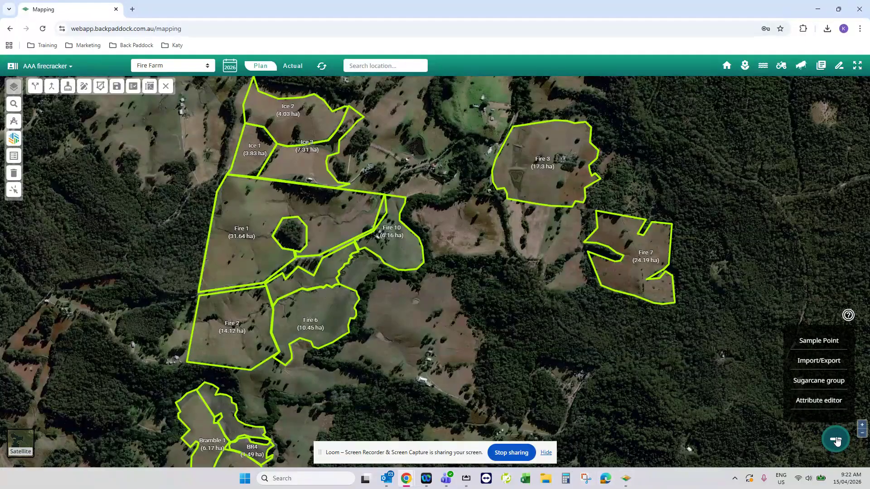
left_click(819, 362)
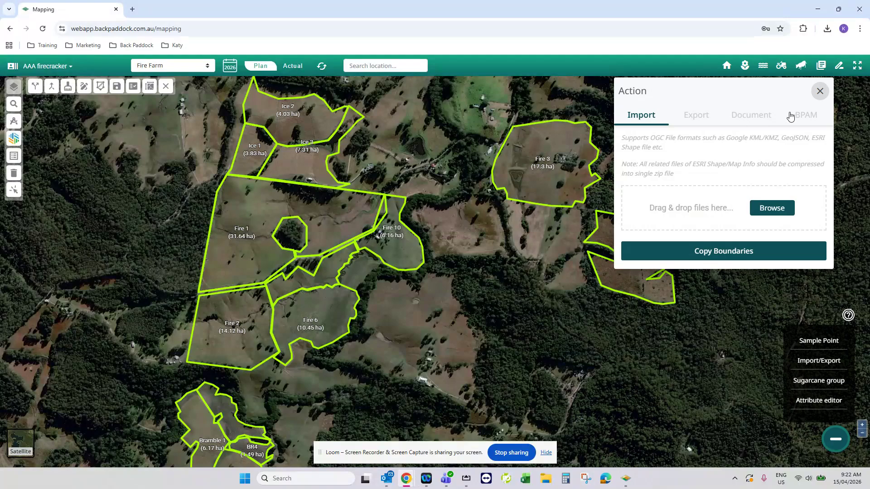
left_click(815, 117)
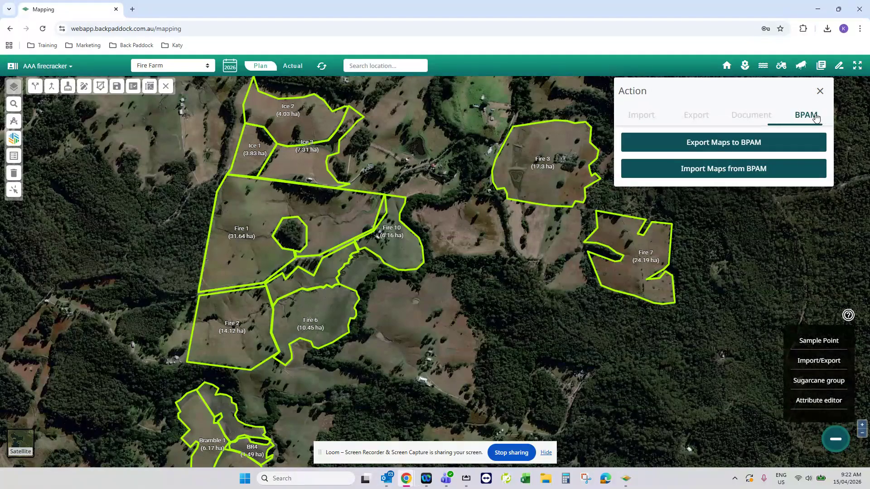
left_click(731, 145)
left_click(820, 91)
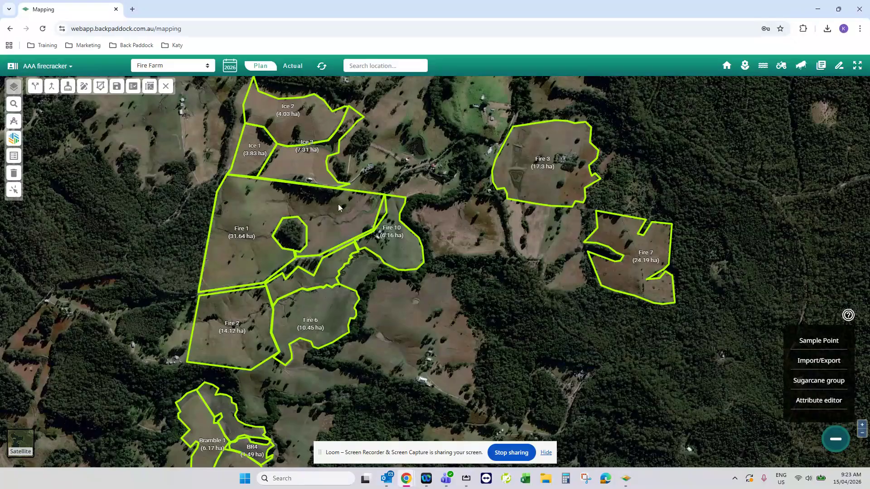
Switch to Back Paddock Adviser Professional and refresh the client file list to check the AAA firecracker sync status.
left_click(626, 478)
left_click(95, 48)
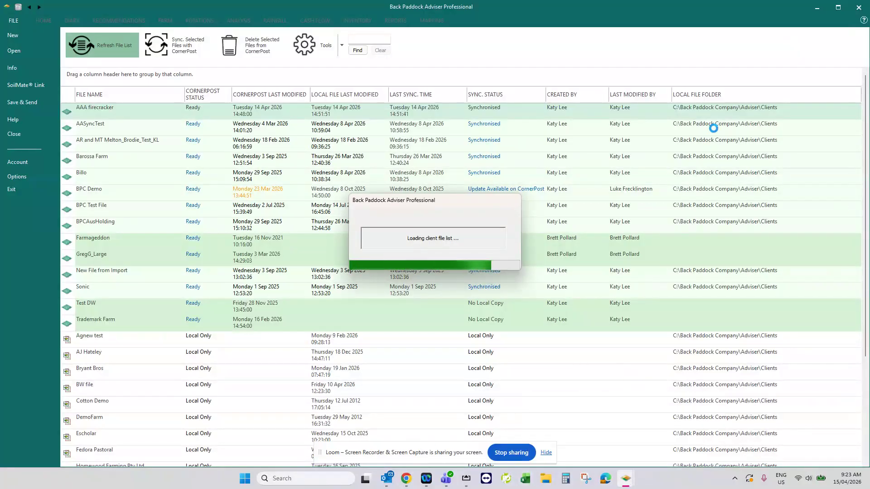
left_click(96, 53)
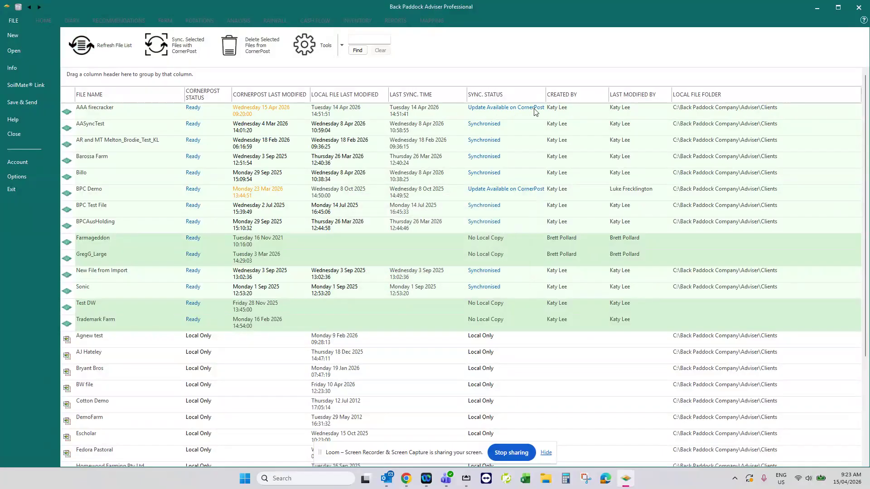
left_click(259, 113)
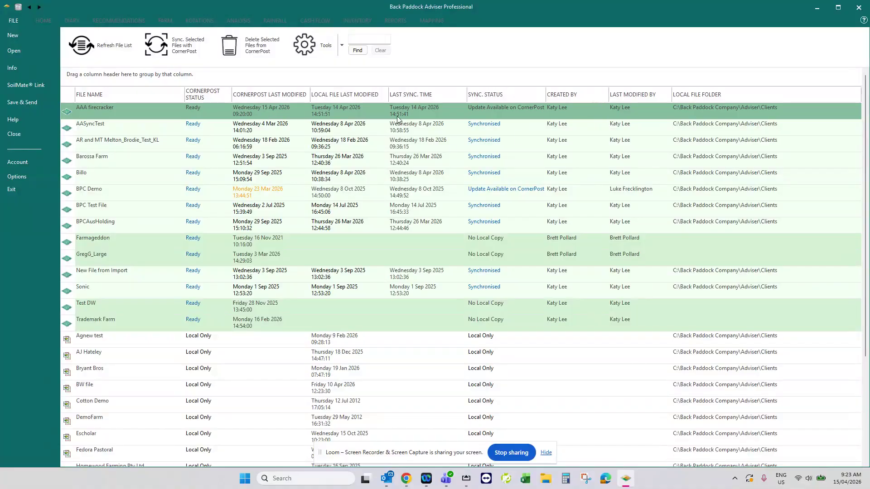
left_click(109, 54)
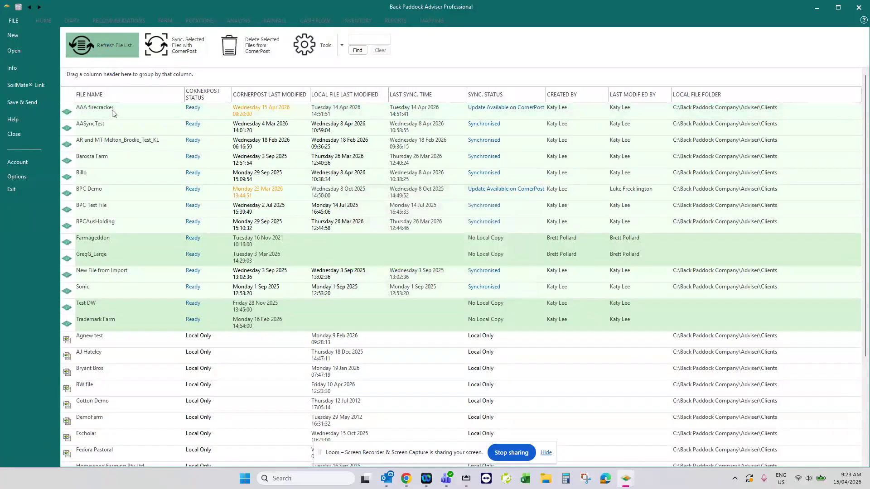
Open the AAA firecracker file, accepting its available updates, and select the Fire 10 paddock.
double_click(396, 112)
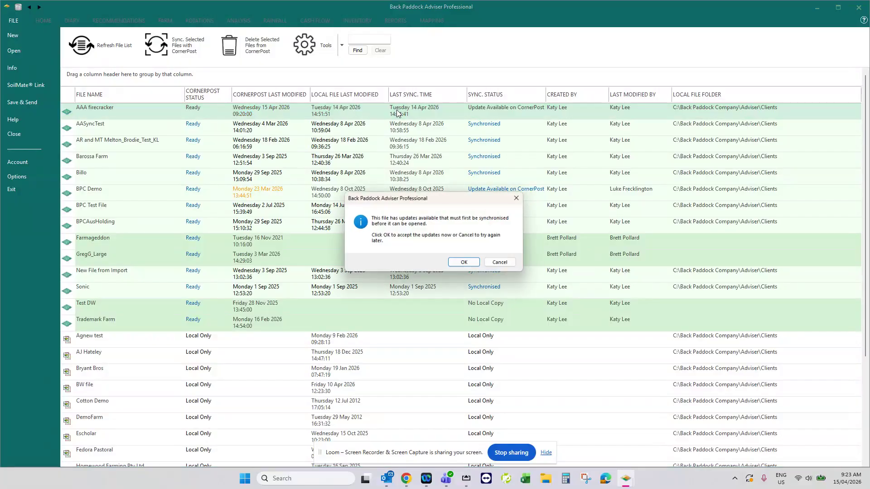
left_click(468, 263)
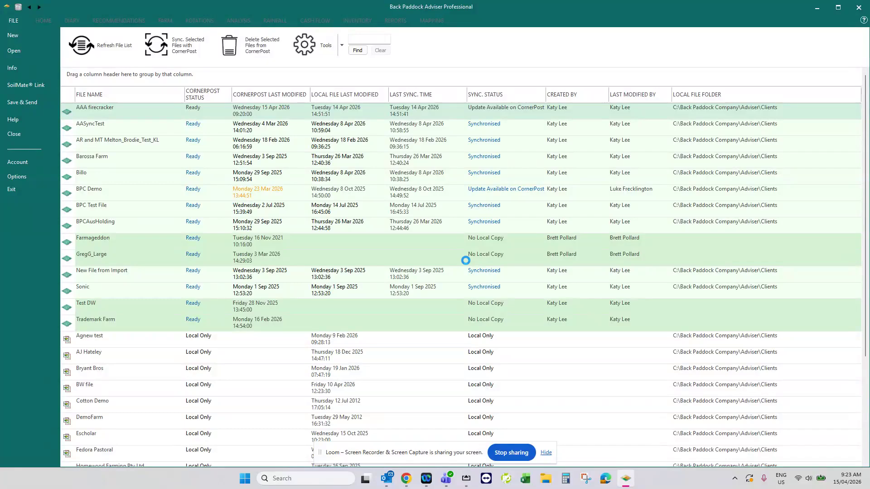
mouse_move(406, 481)
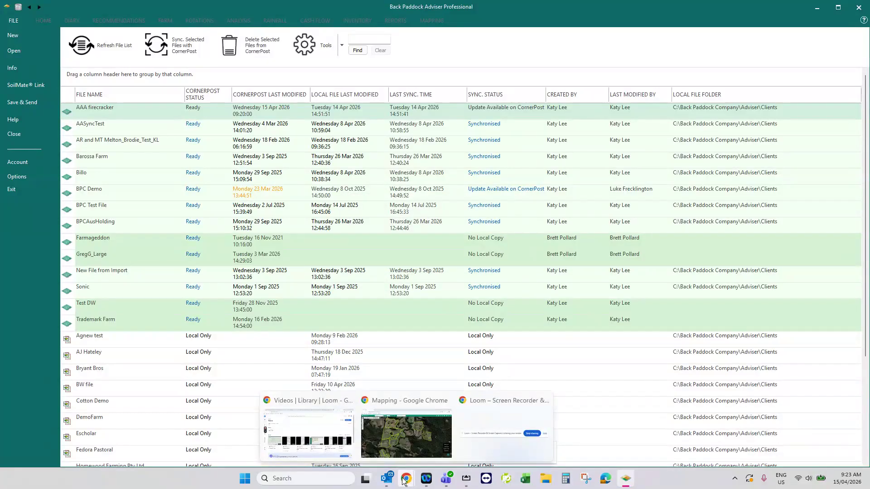
mouse_move(411, 441)
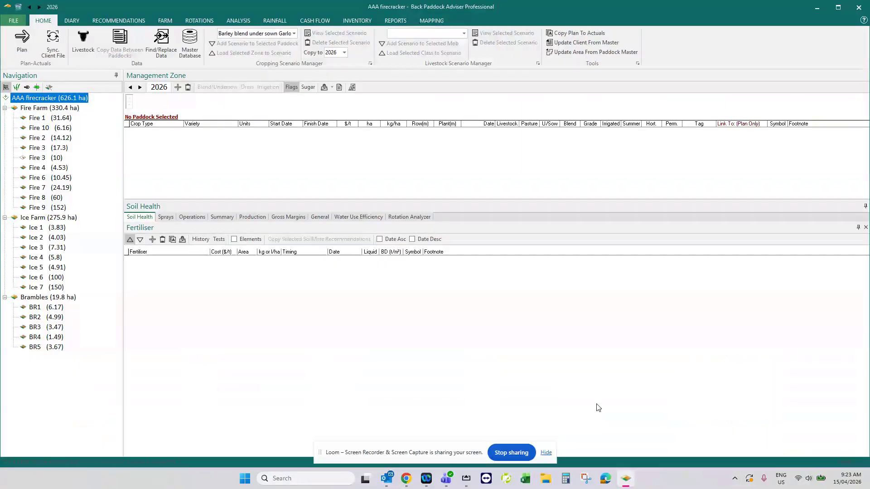
left_click(54, 138)
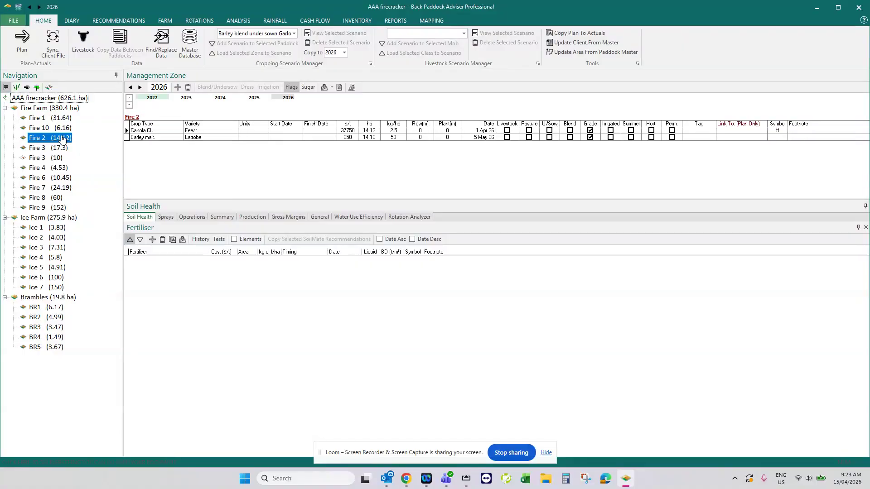
left_click(51, 127)
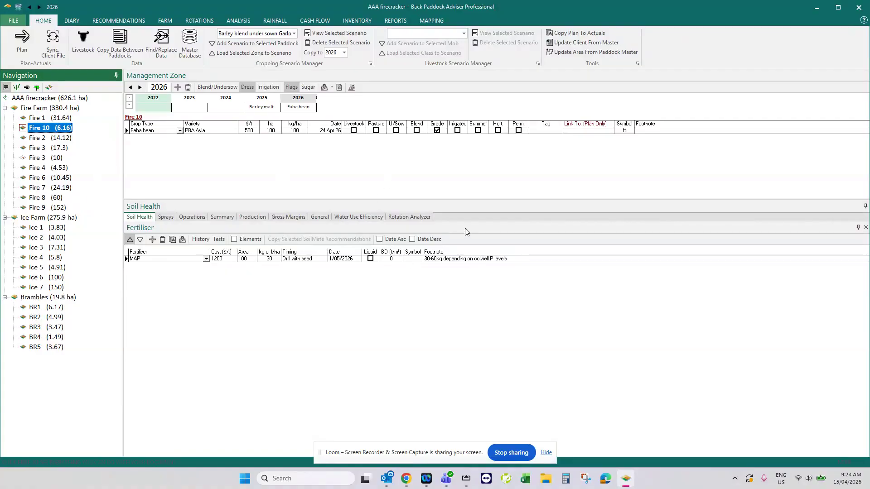
Display the paddock boundaries in the mapping view and show the paddock names on them.
left_click(436, 19)
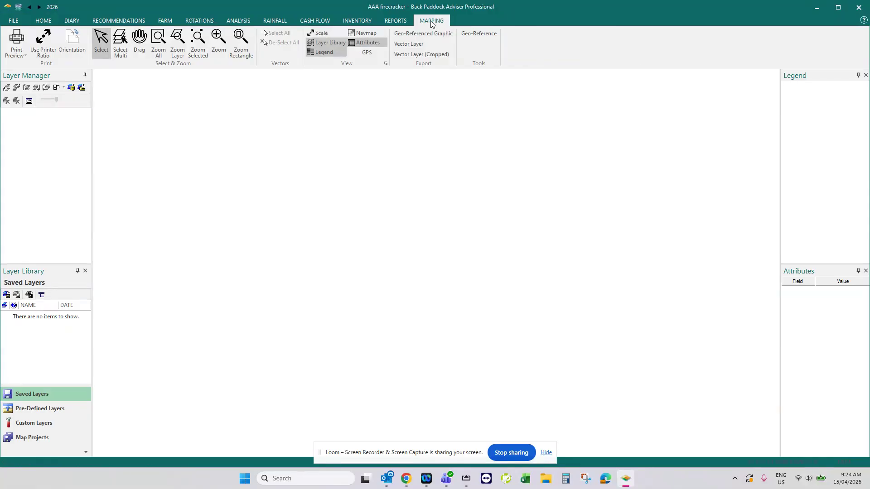
left_click(57, 88)
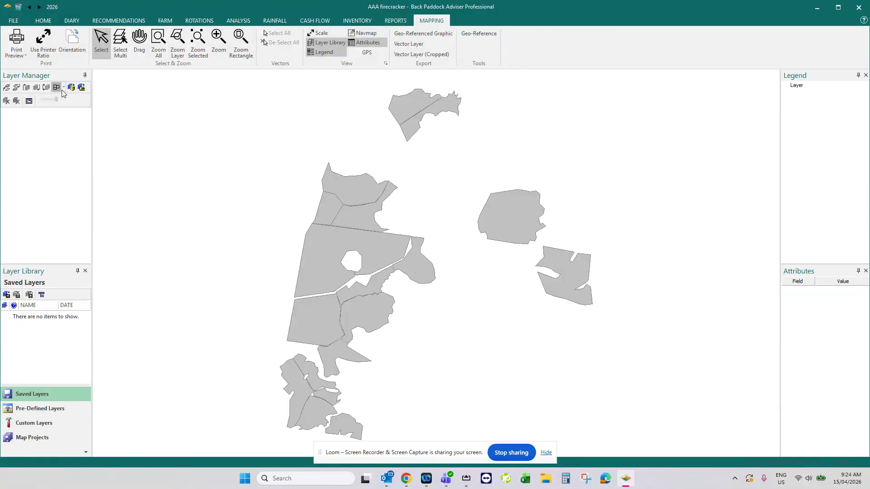
left_click(64, 87)
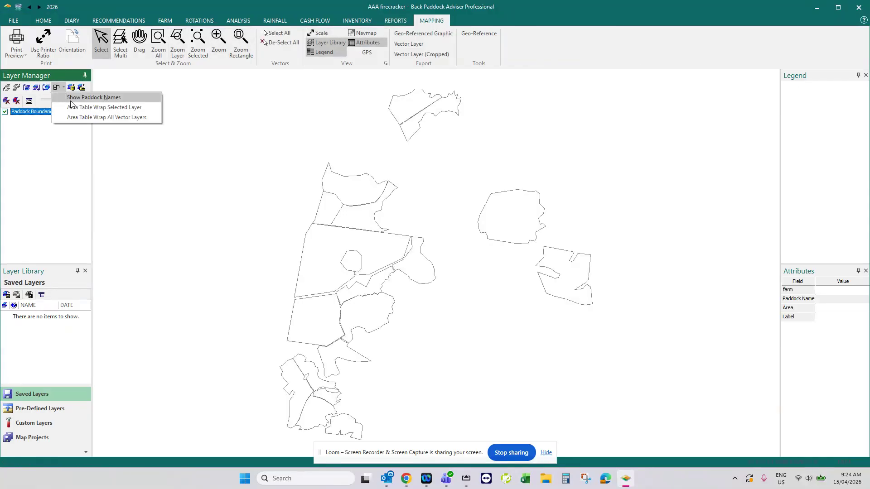
left_click(70, 98)
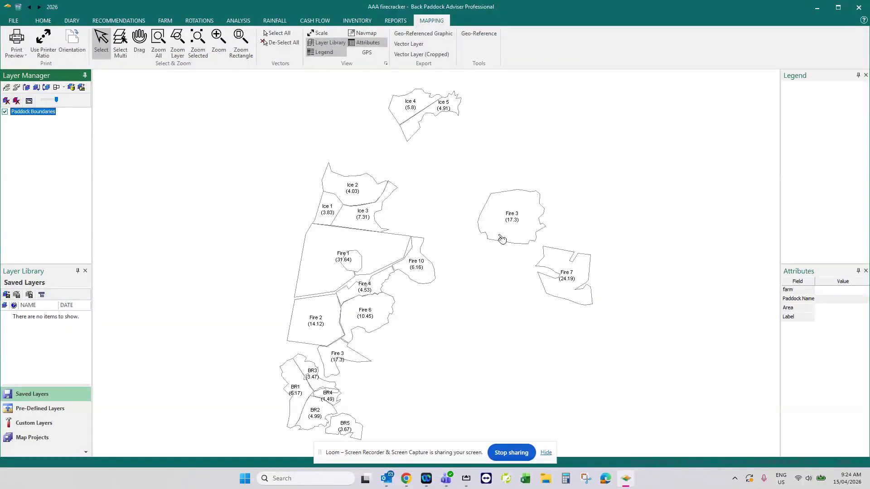
Select the Fire 3 and Fire 7 boundaries on the map in turn to inspect their attributes.
left_click(532, 223)
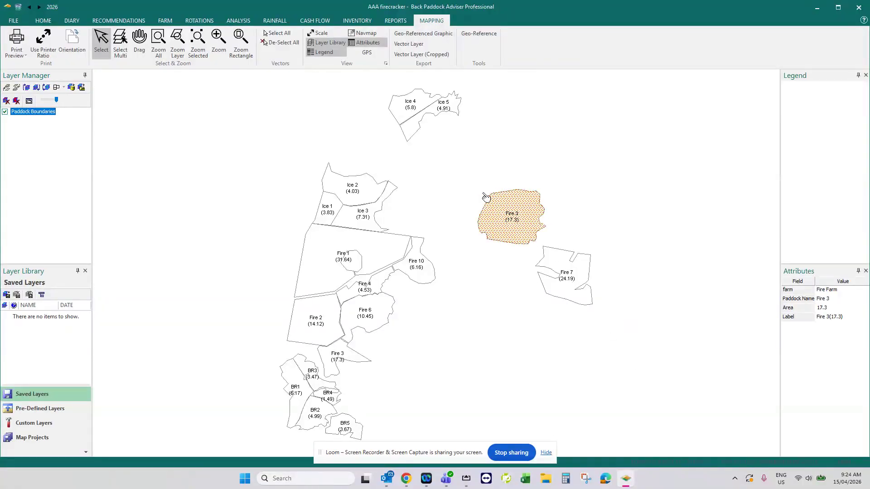
left_click(509, 224)
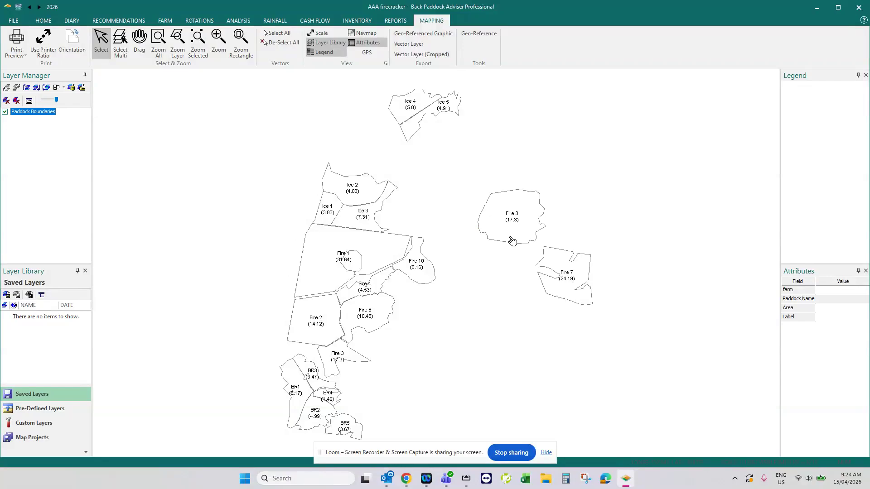
left_click(572, 277)
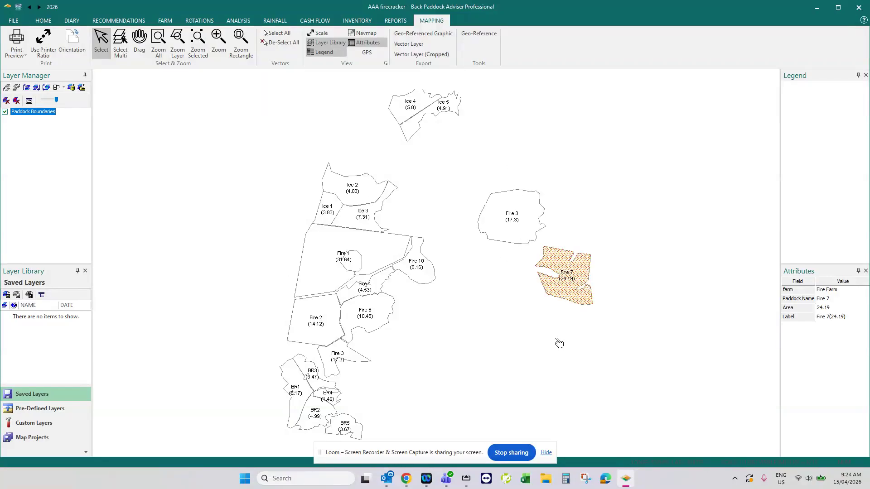
left_click(568, 284)
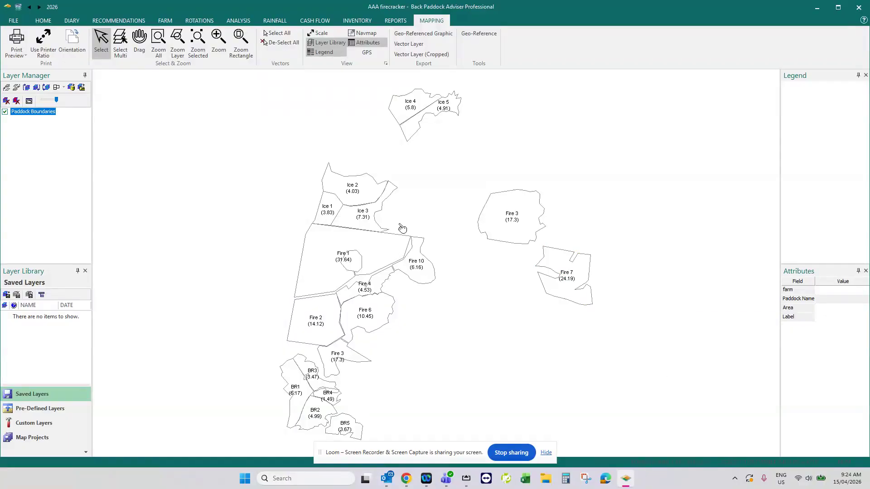
left_click(492, 224)
left_click(509, 229)
Switch to Back Paddock Mobile in AirServer, reposition its window and sync the selected AAA firecracker file from Corner Post.
left_click(466, 478)
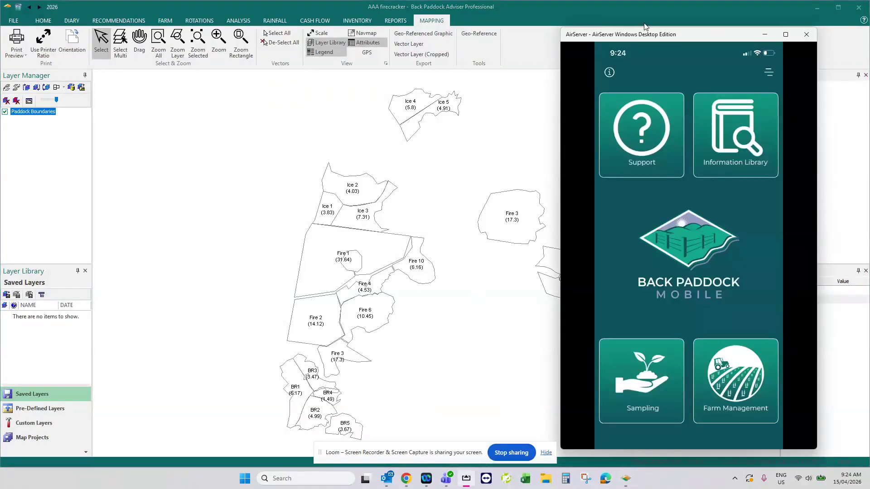
left_click_drag(648, 37, 383, 33)
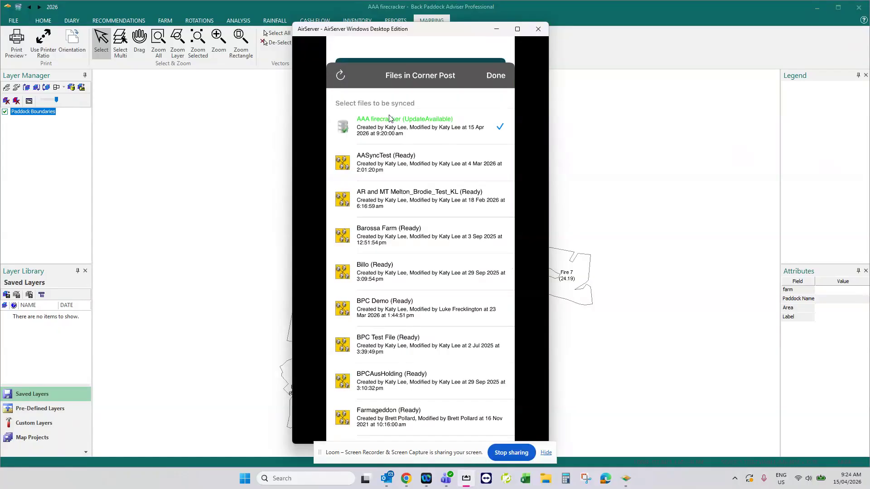
left_click(494, 75)
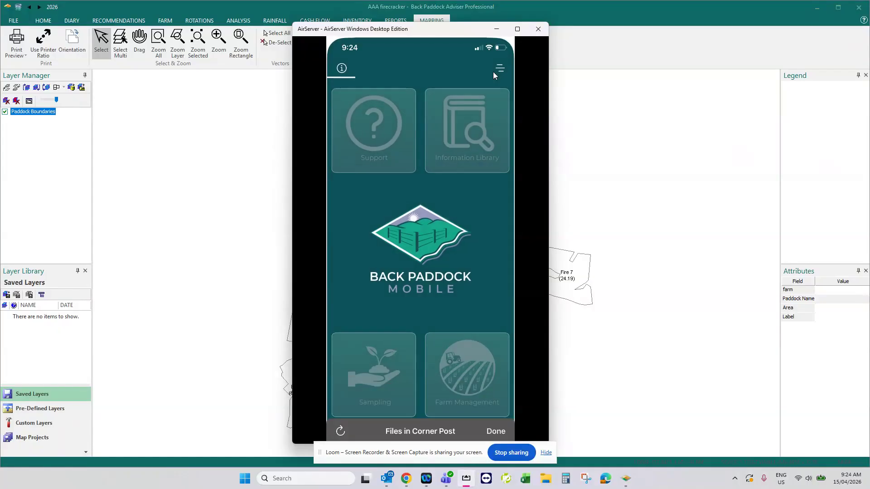